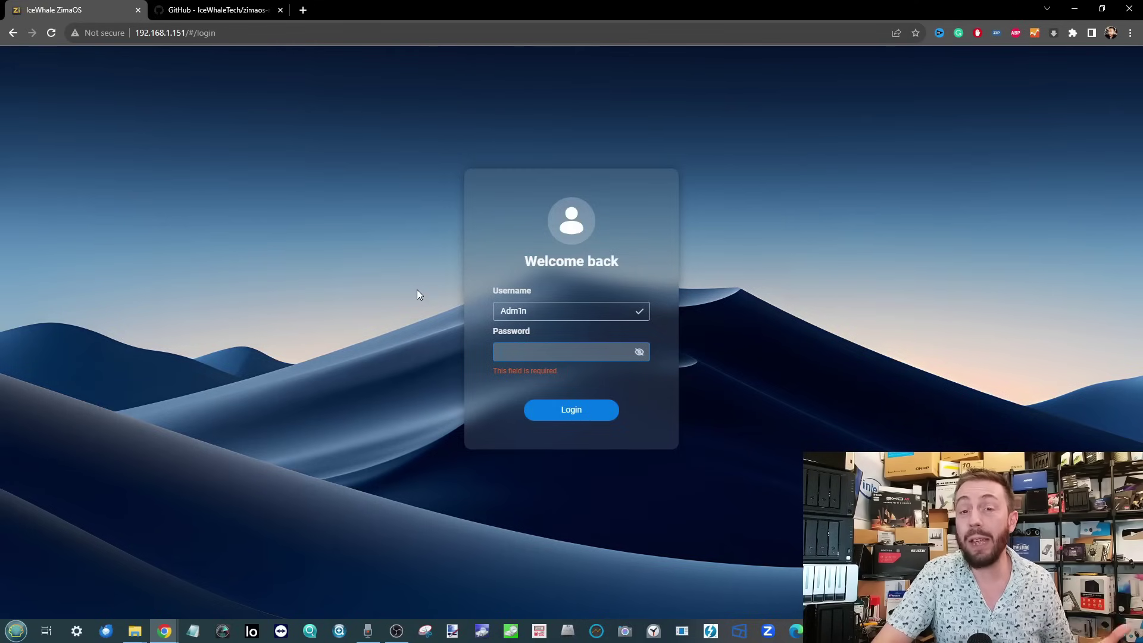
- Review the ZimaOS GitHub readme, comparing CasaOS and ZimaOS in the Features Plan table
click(217, 9)
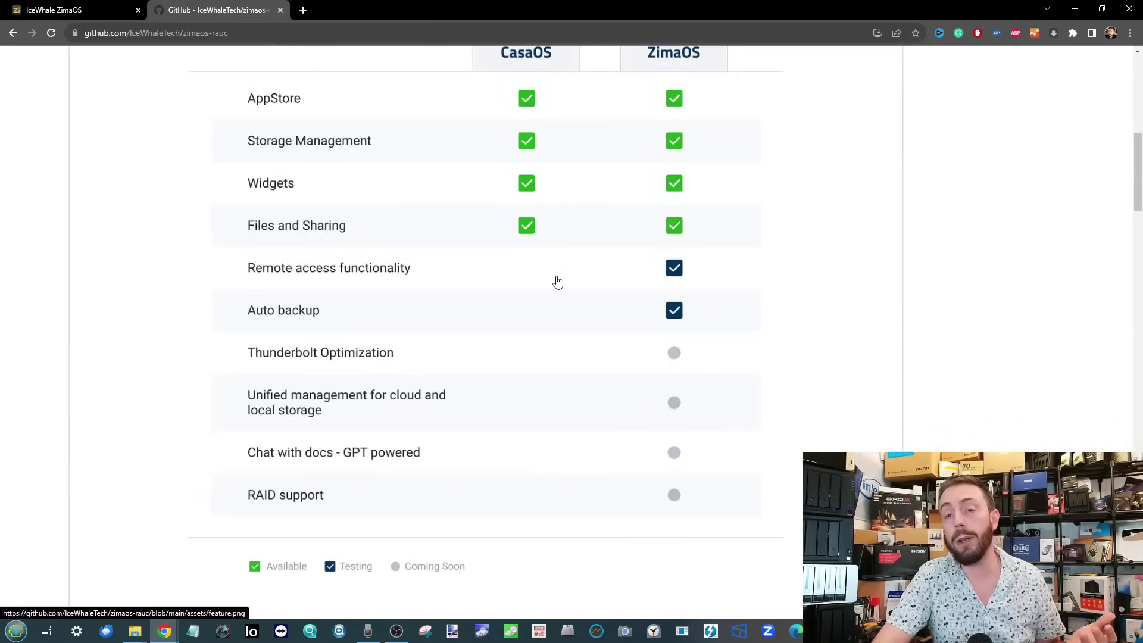
scroll(557, 282, down, 5)
scroll(558, 282, up, 10)
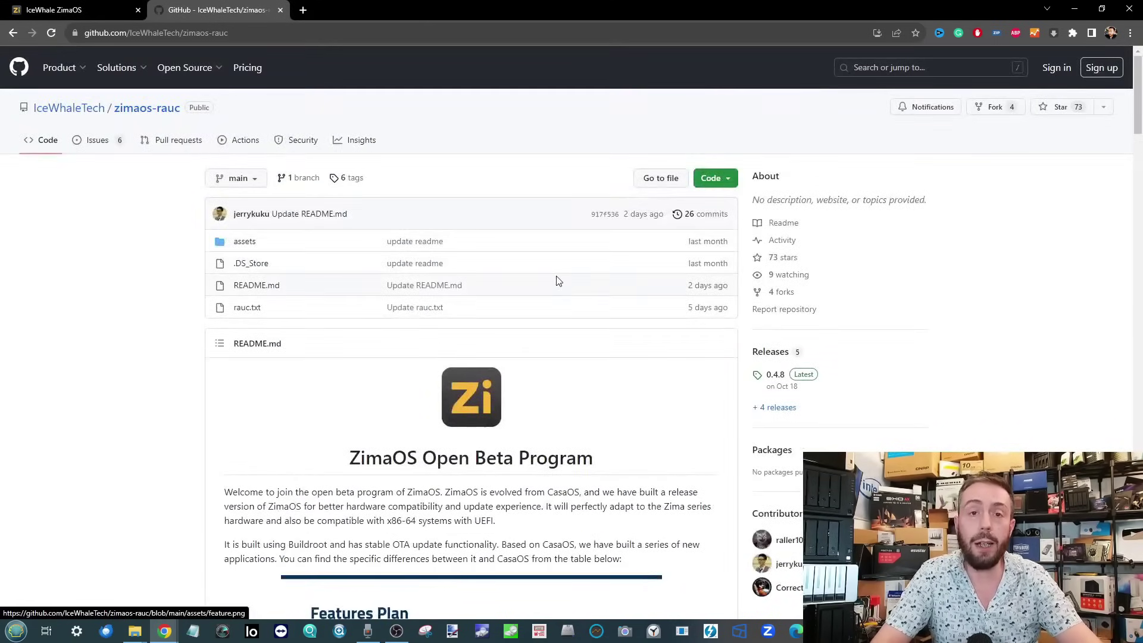
scroll(558, 282, down, 1)
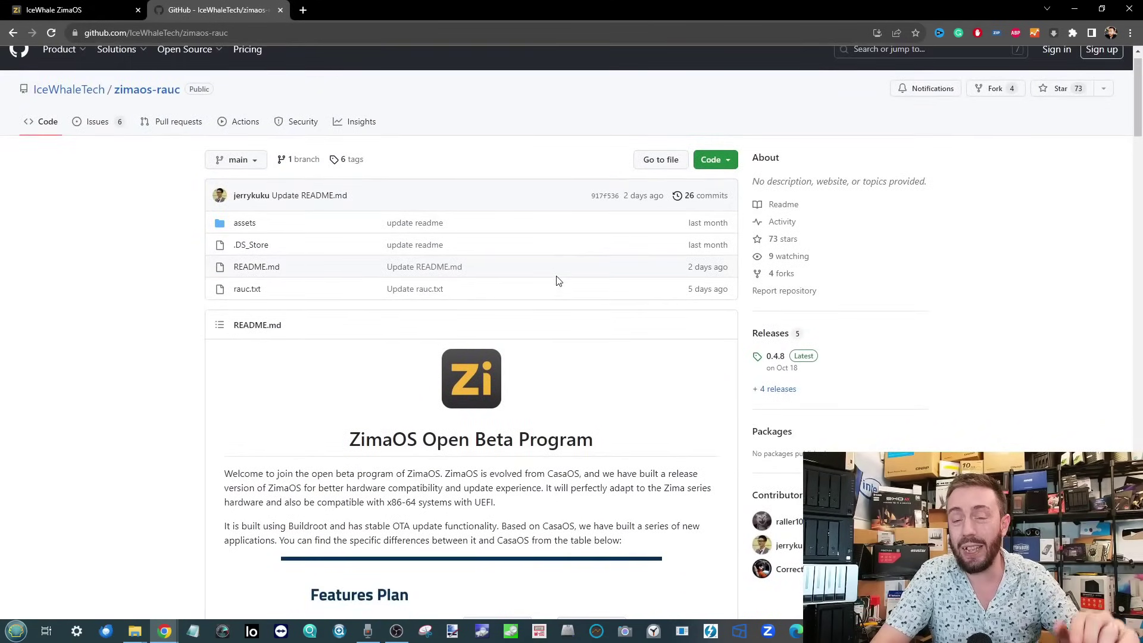
scroll(557, 282, down, 7)
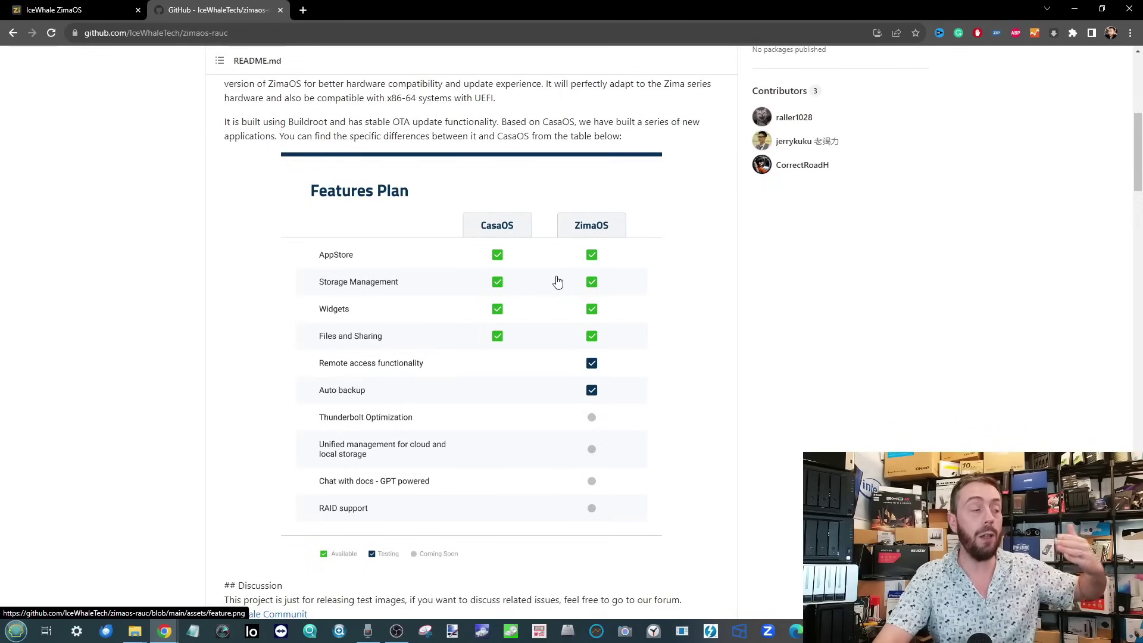
scroll(556, 280, down, 2)
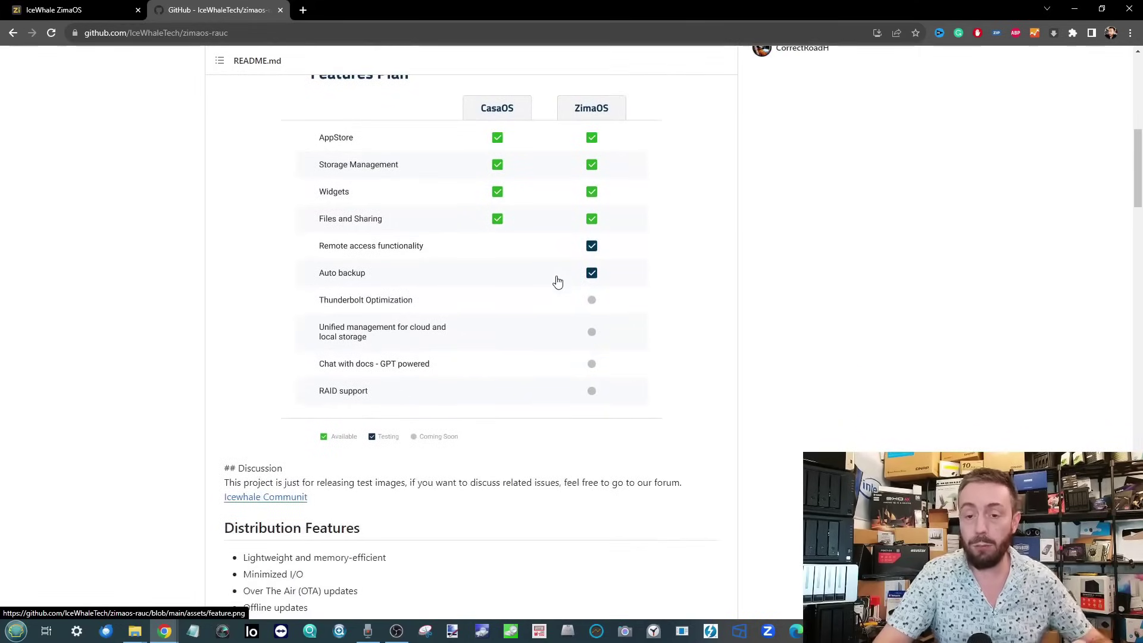
scroll(492, 235, up, 3)
scroll(493, 237, up, 2)
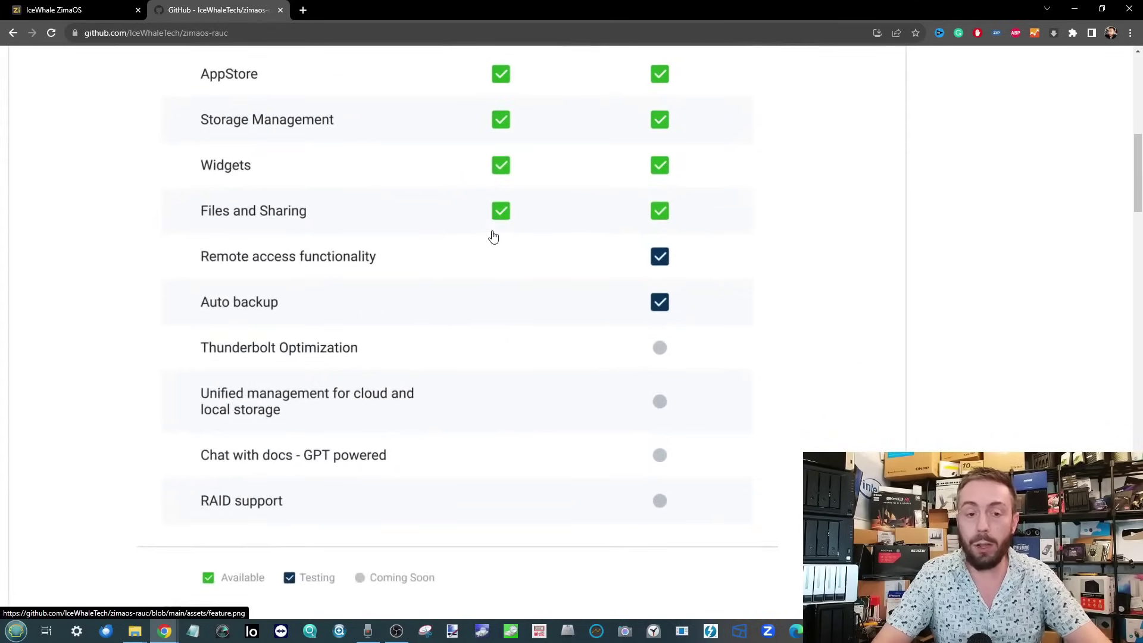
scroll(574, 240, up, 1)
- Return to the ZimaOS login page and try to log in with the account password
click(94, 5)
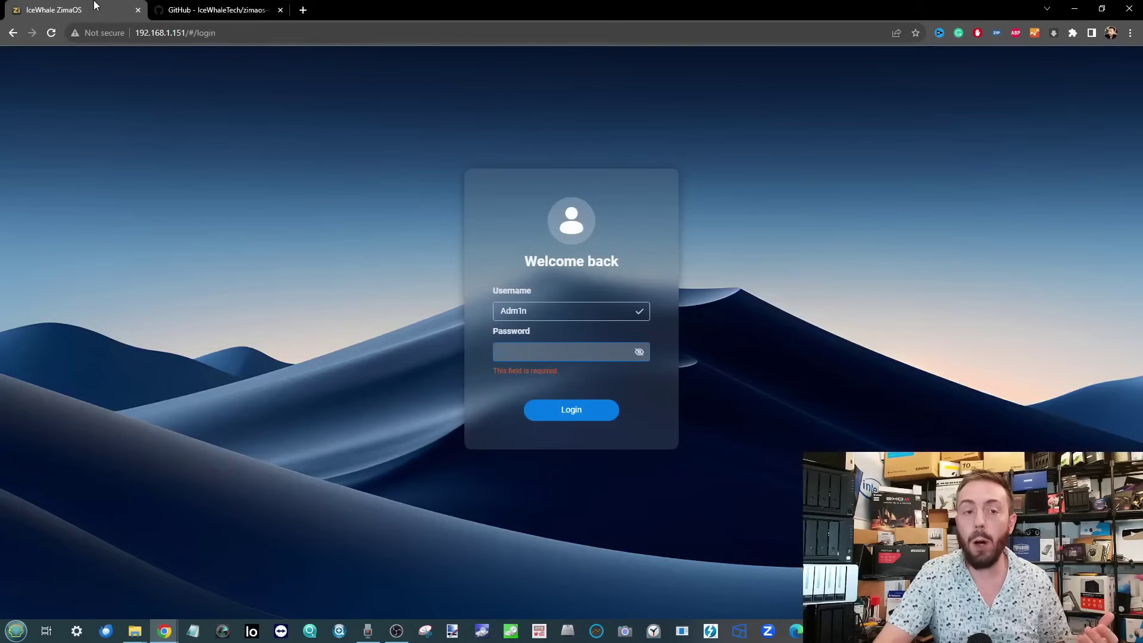
text(********)
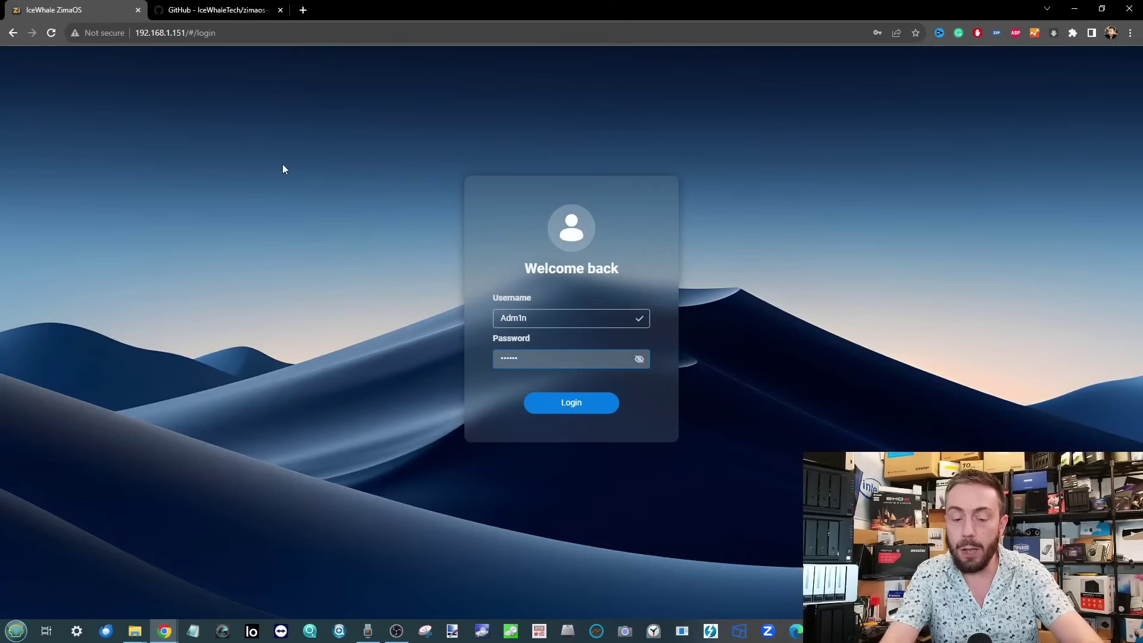
key(Return)
click(672, 82)
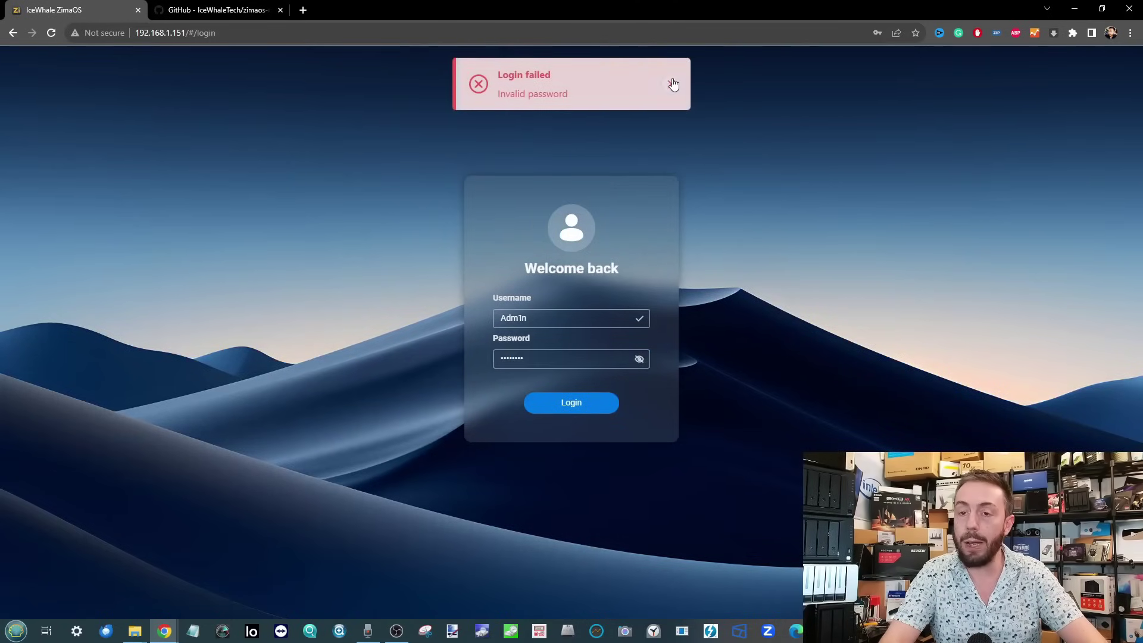
- Re-enter the account password to log in to the ZimaOS dashboard, and dismiss the saved-passwords warning
click(552, 364)
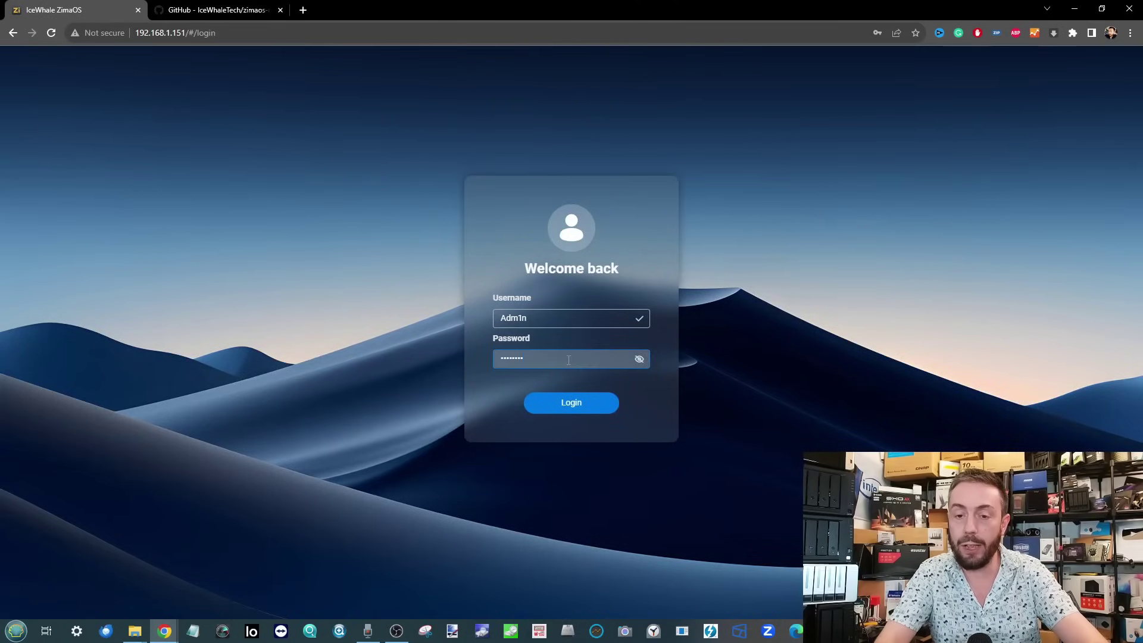
text(*)
key(Return)
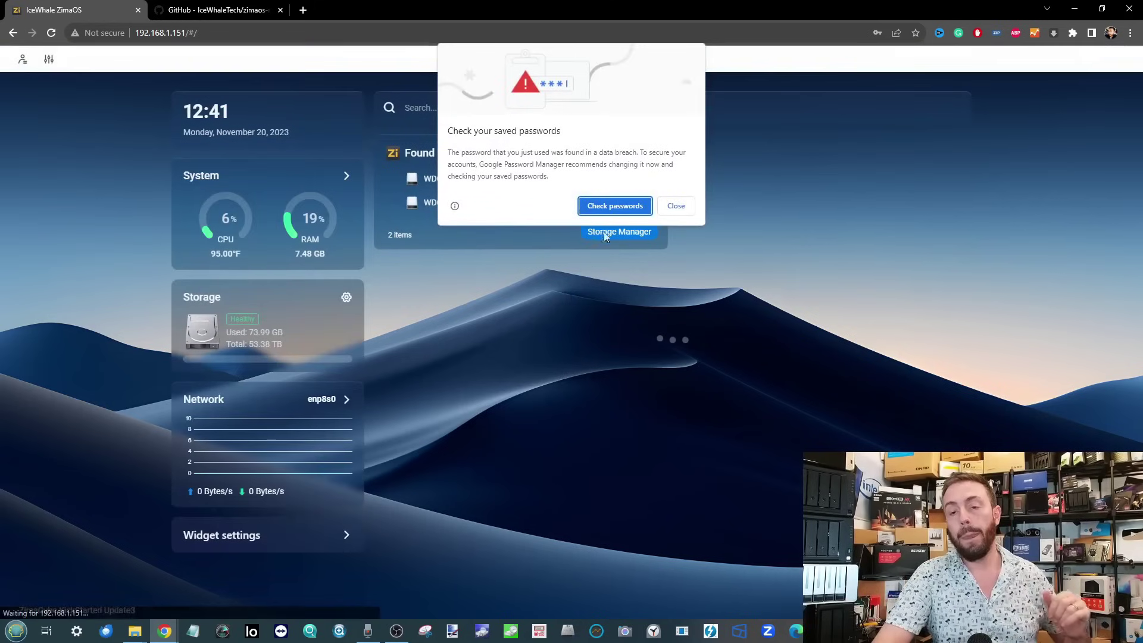
click(673, 207)
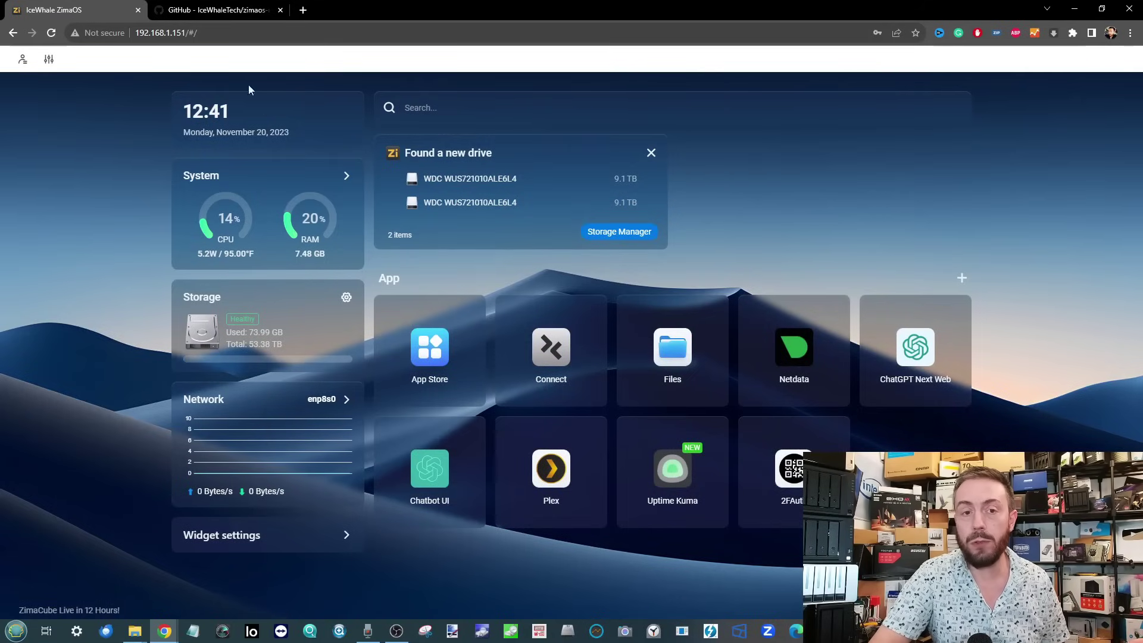
- Check the remote access and auto backup entries in the GitHub feature table, and return to the ZimaOS dashboard
key(ctrl+Tab)
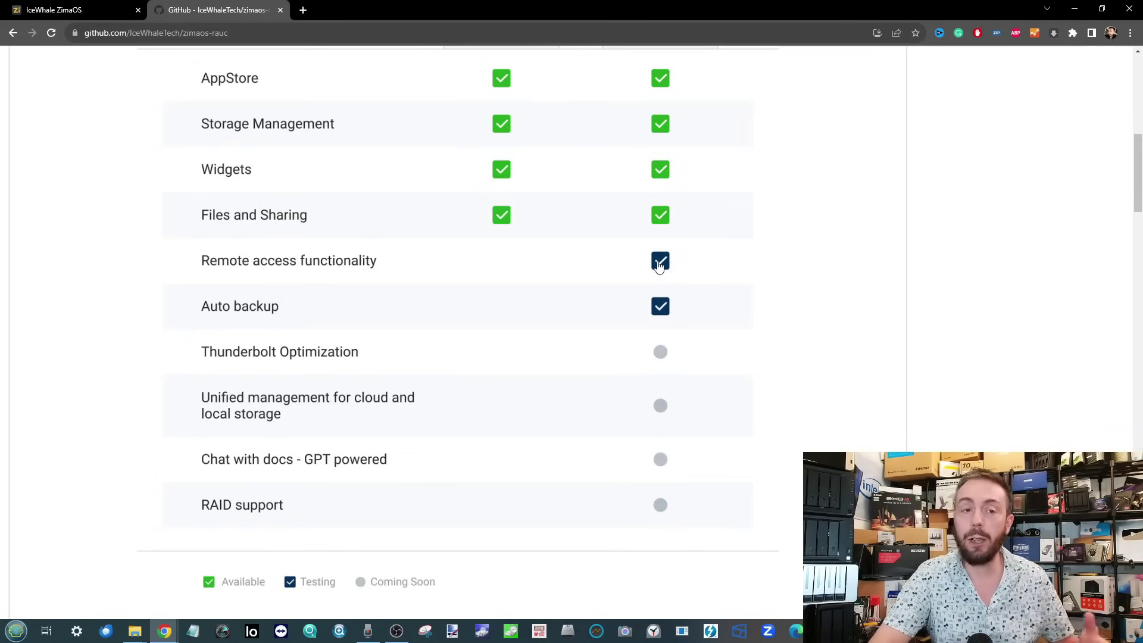
key(ctrl+1)
- Locate the IceWhale Technology folder among the installed Windows programs and open it
key(super)
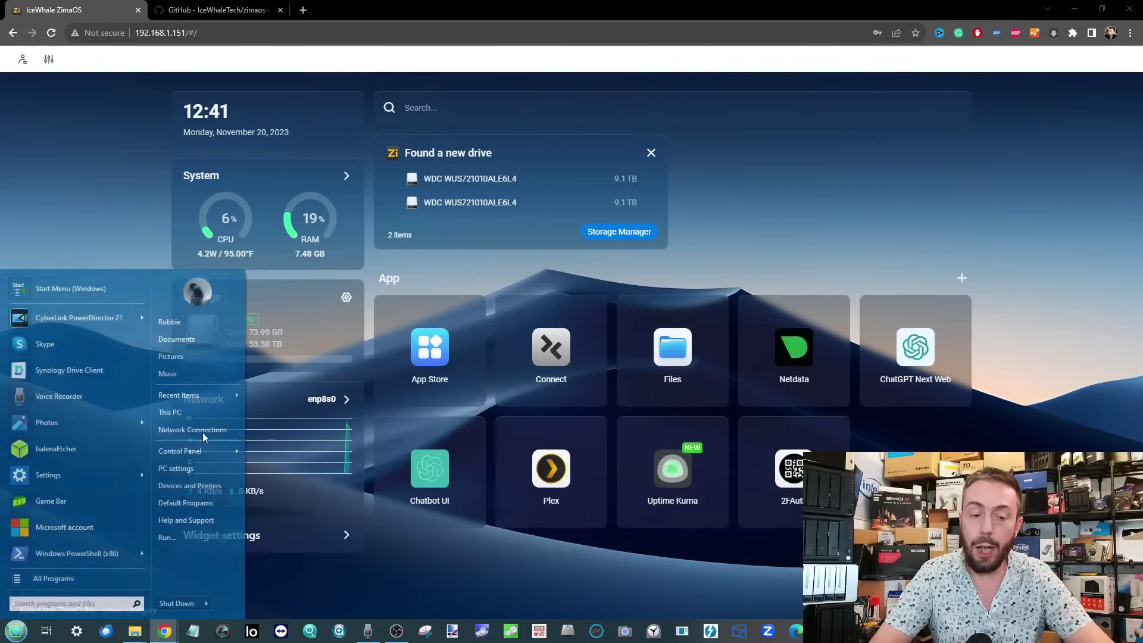
click(78, 577)
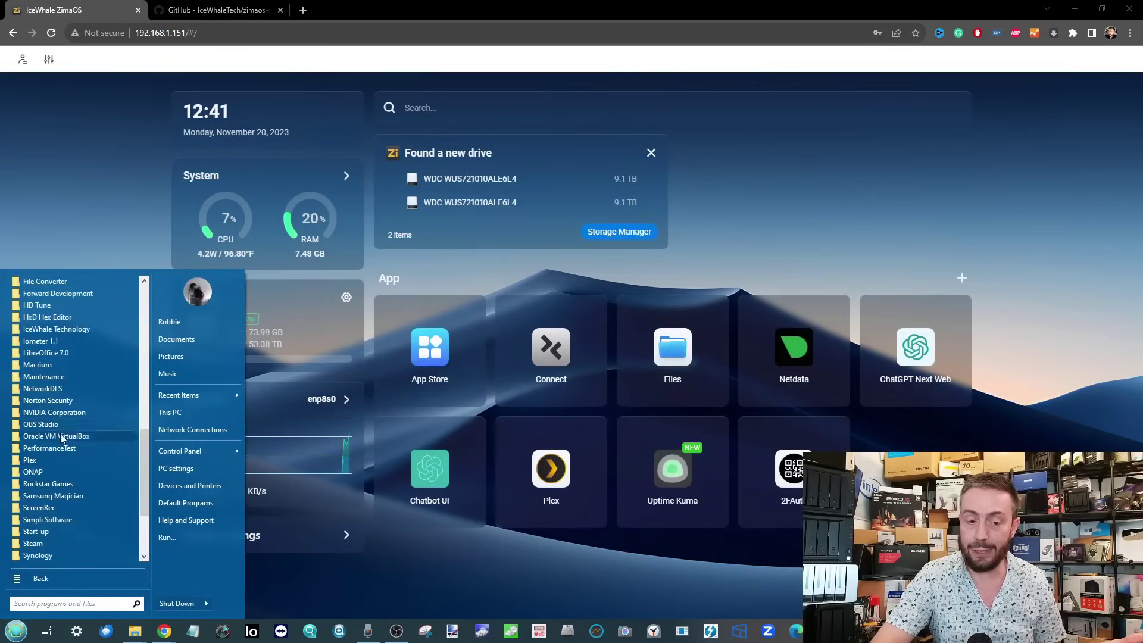
scroll(59, 447, up, 8)
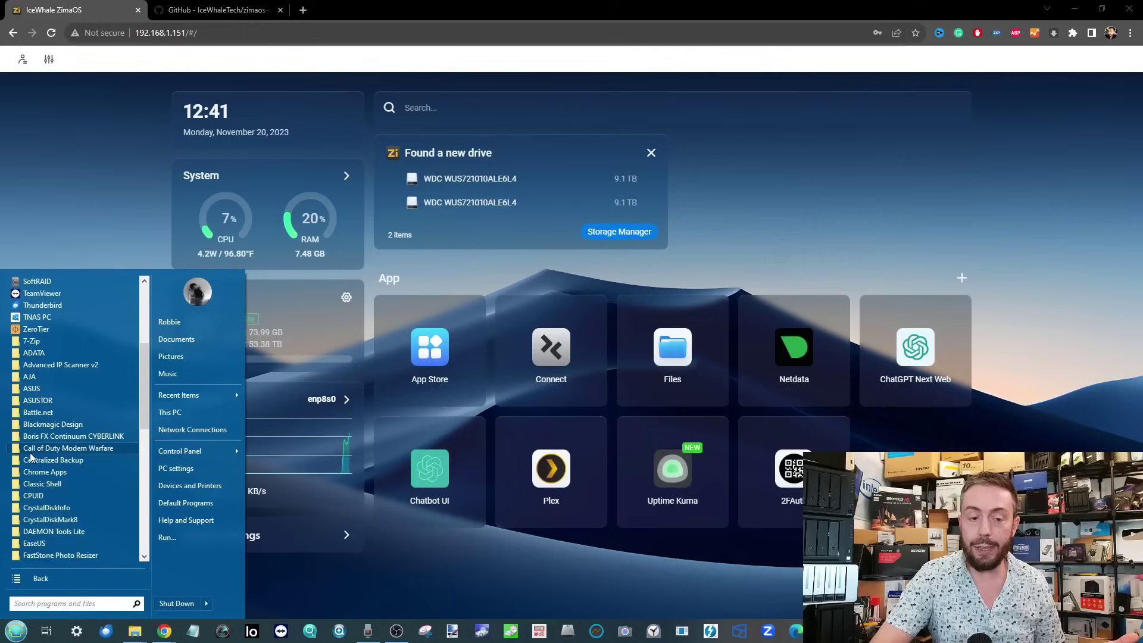
scroll(42, 470, down, 3)
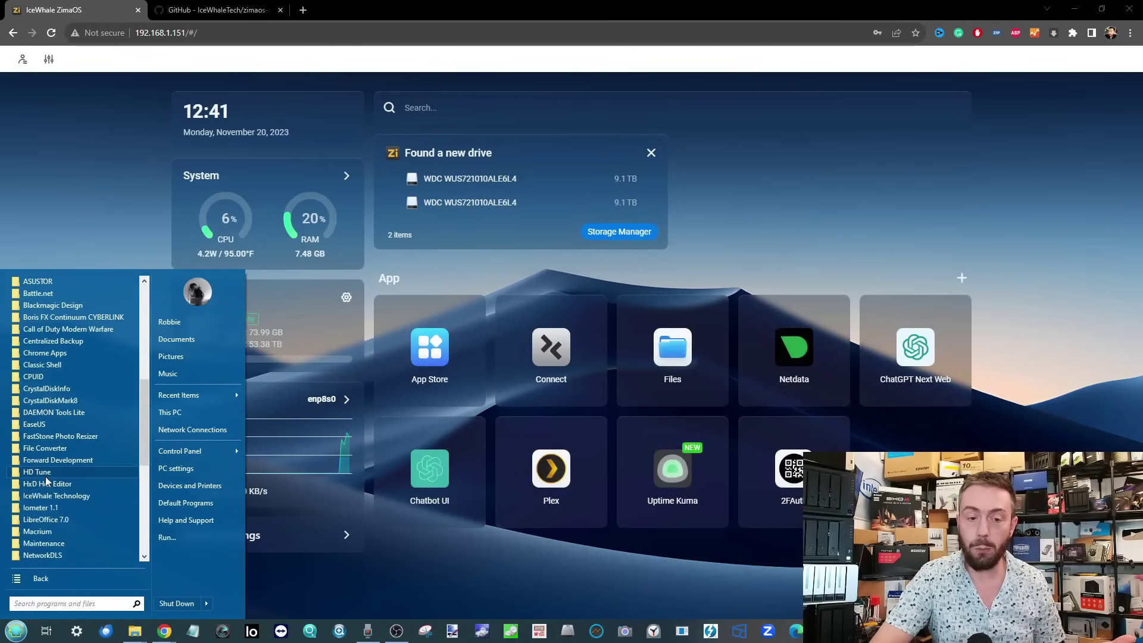
click(89, 496)
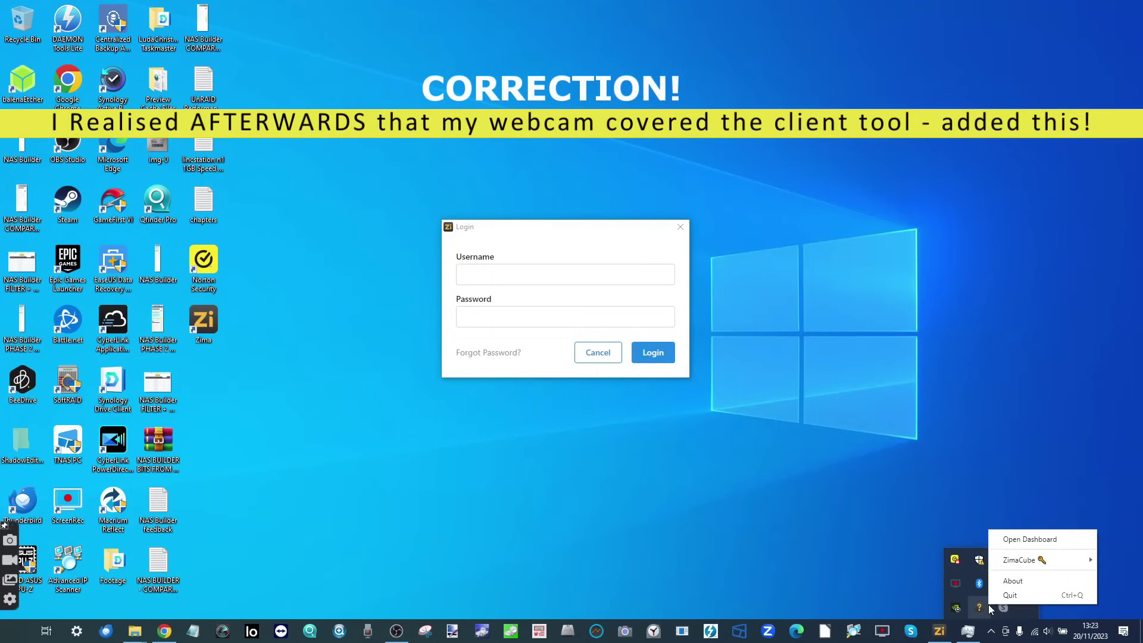
- Log in to the ZimaCube from the Zima desktop client with username Adm1n and the account password
mouse_move(1020, 559)
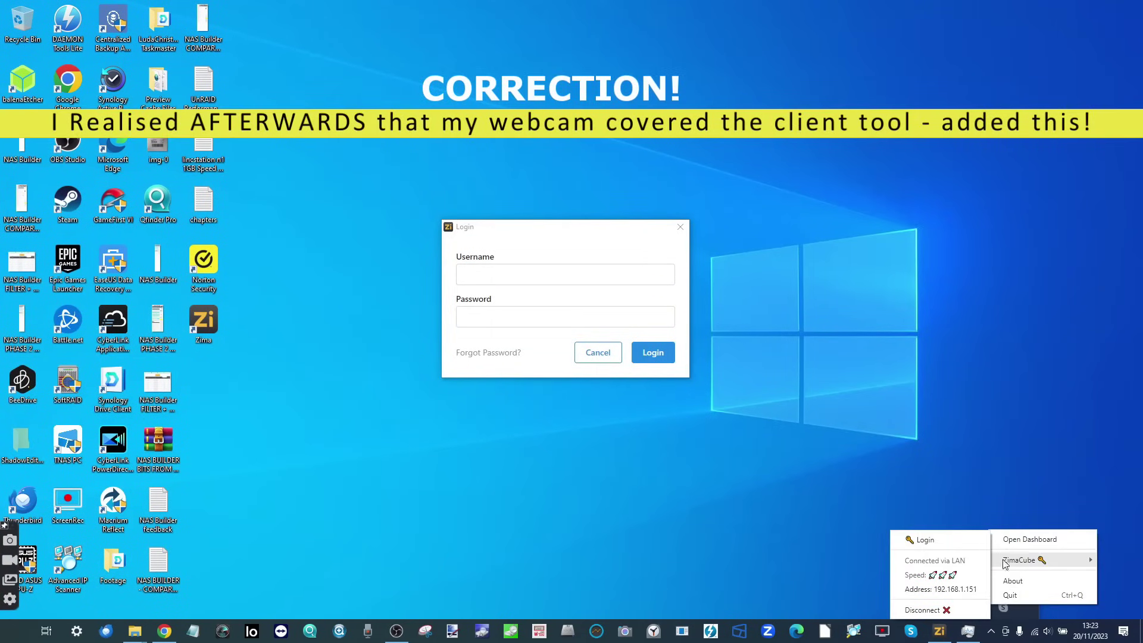
click(920, 540)
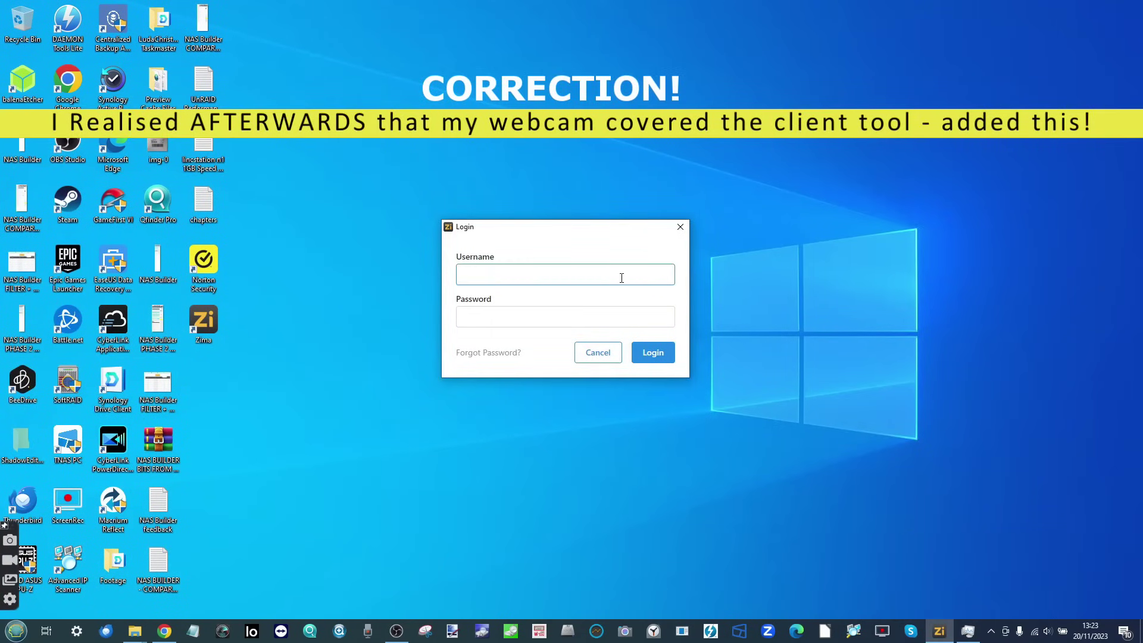
text(Adm1n)
key(Tab)
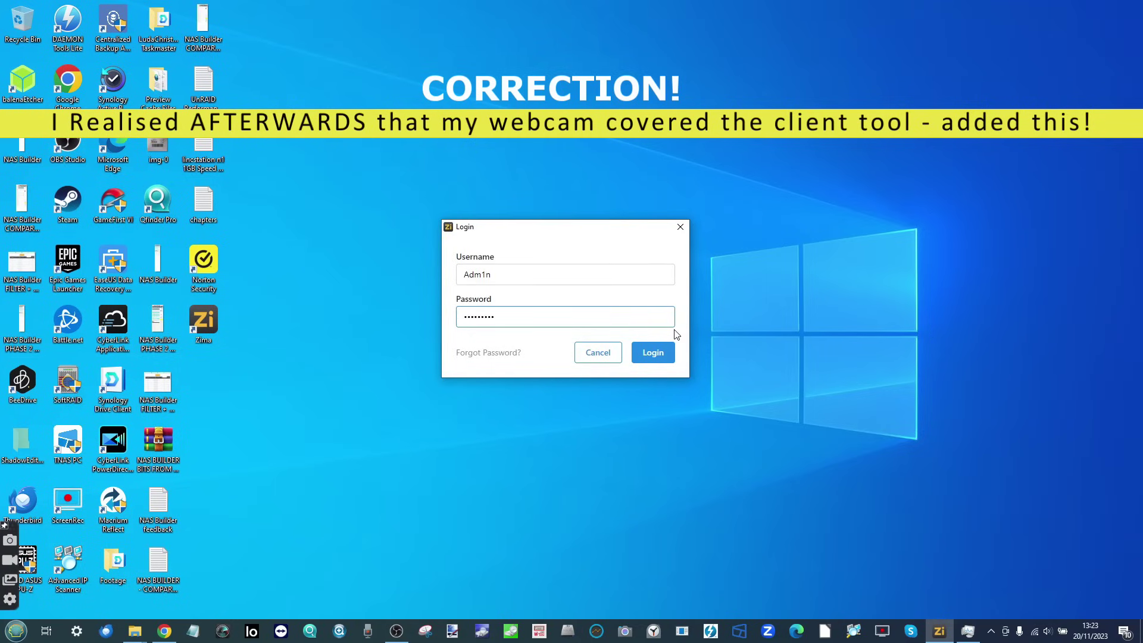
click(655, 351)
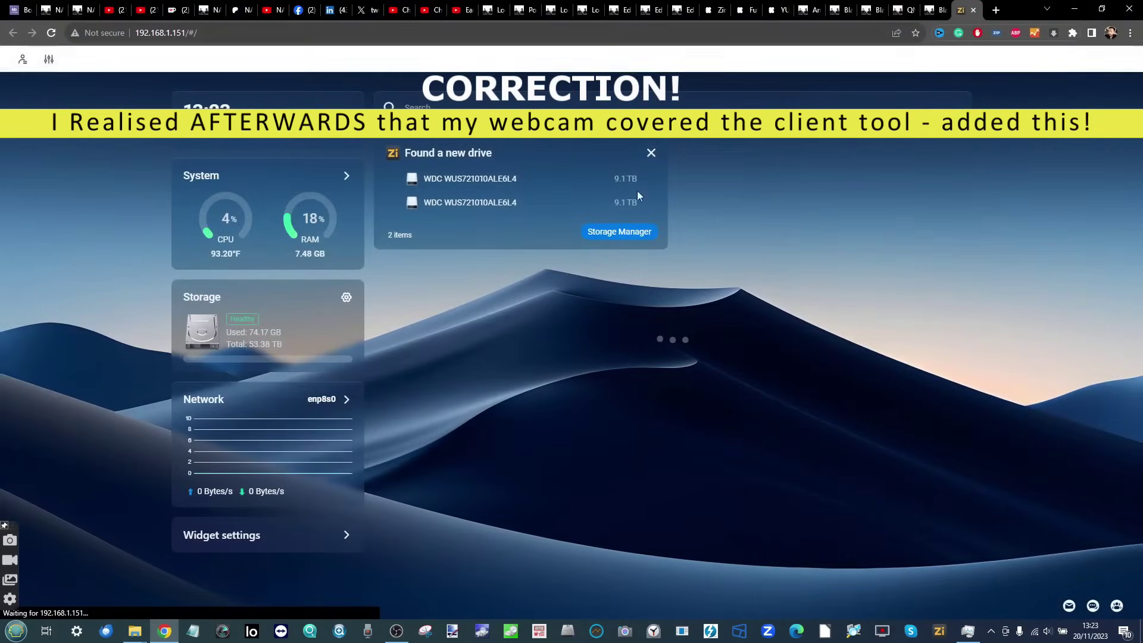
- Minimize the browser and start adding a new backup folder from the Zima client
click(1079, 10)
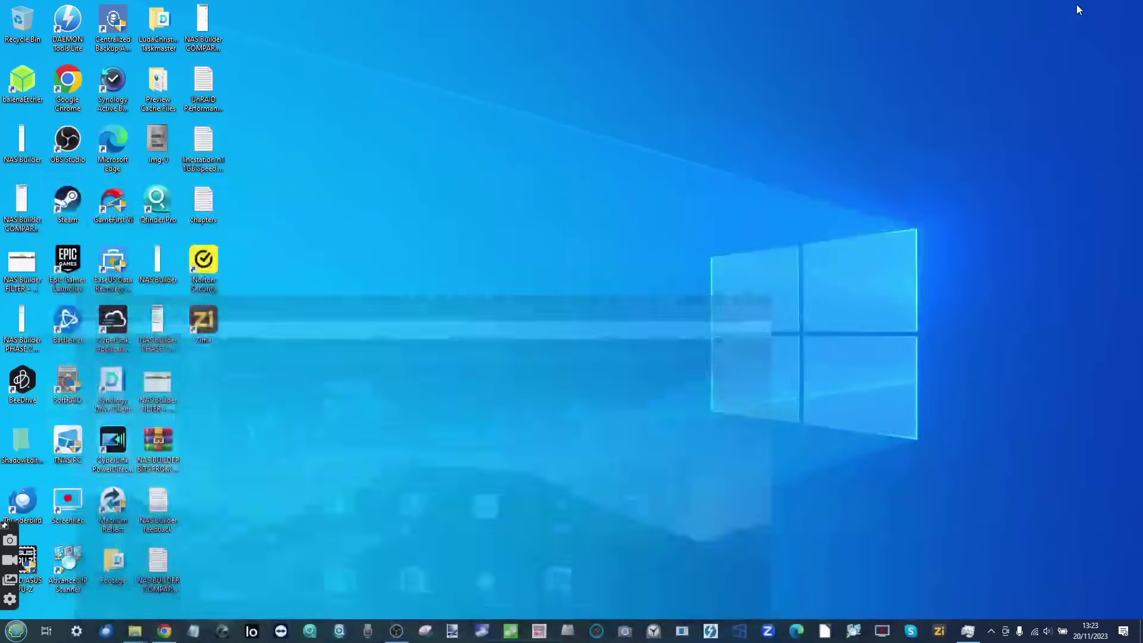
right_click(982, 631)
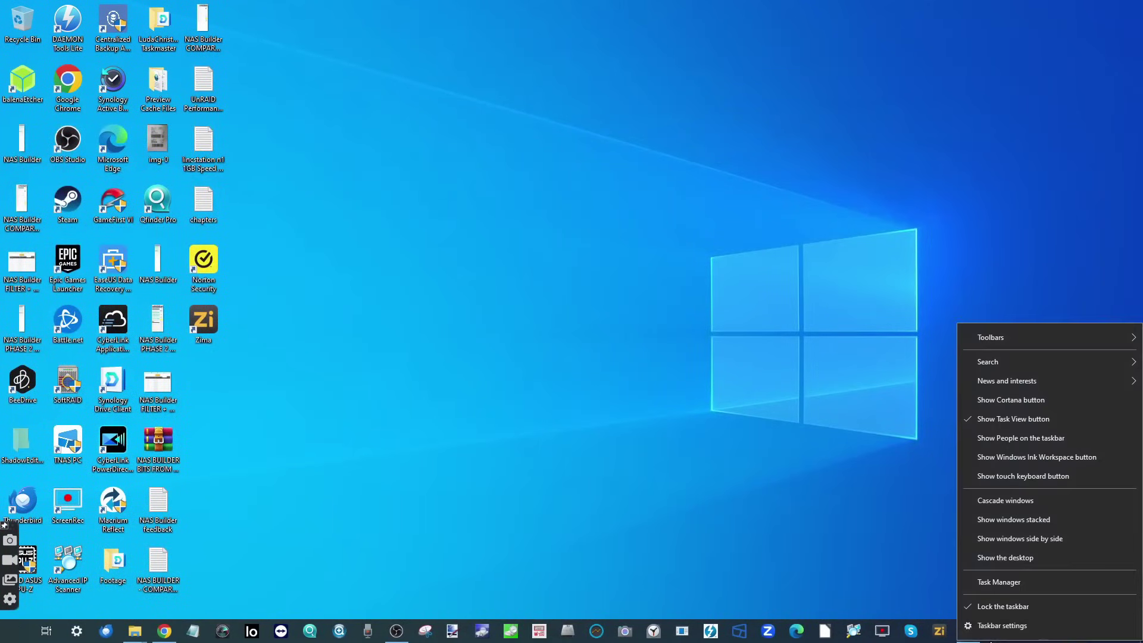
click(918, 577)
click(991, 631)
right_click(978, 608)
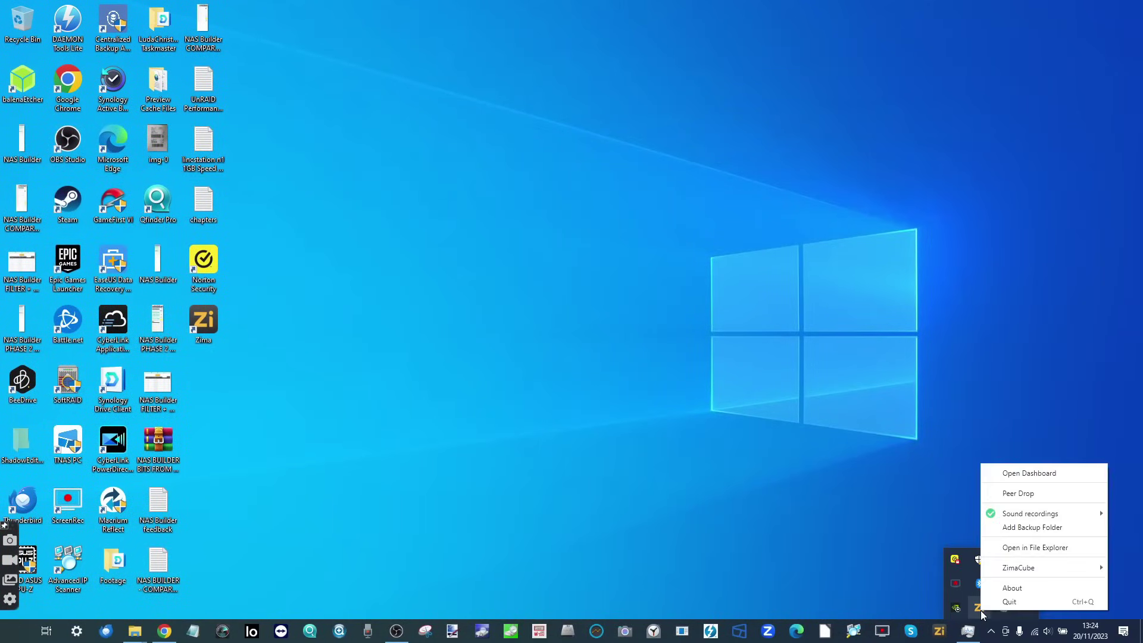
click(1028, 529)
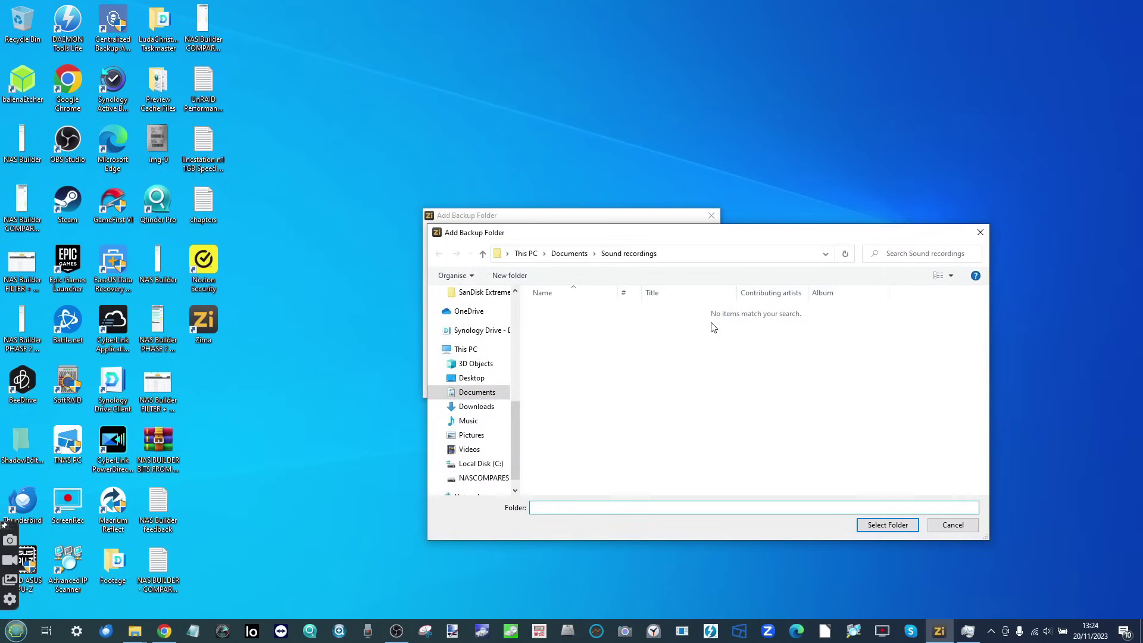
- Choose the My Games folder in Documents as the source and start its backup to /DATA/Backup/My Games
click(580, 253)
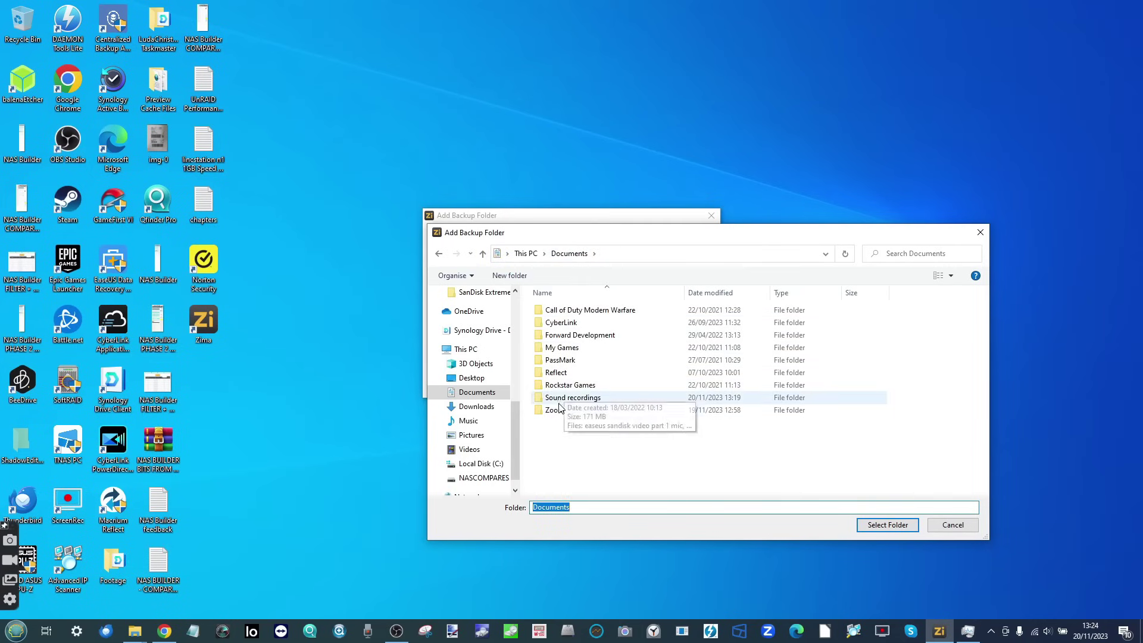
click(567, 352)
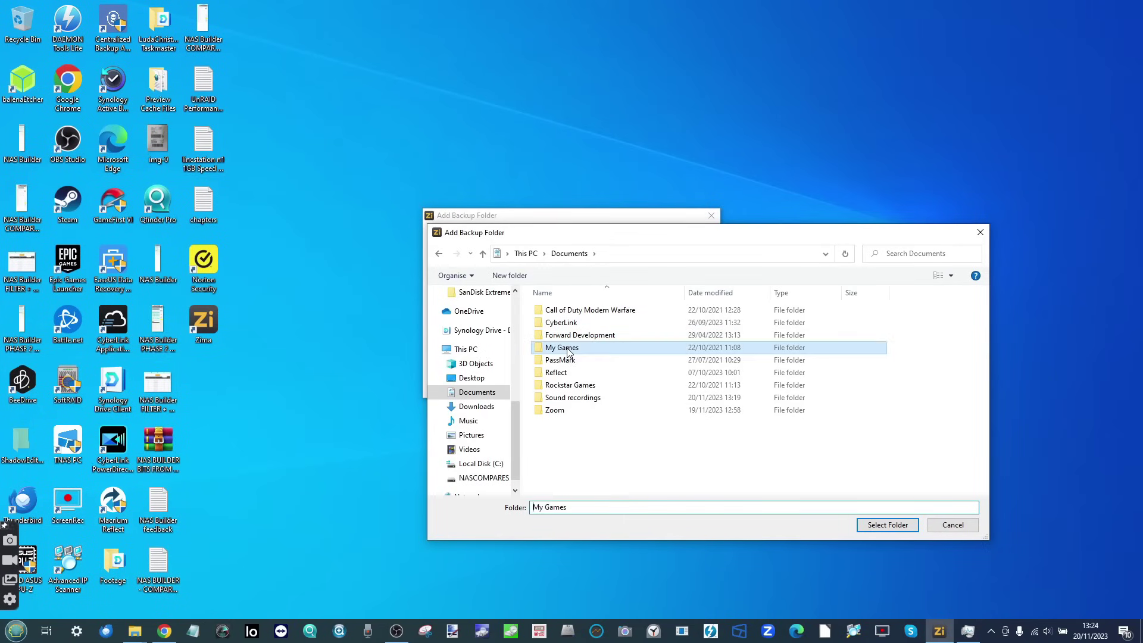
click(878, 527)
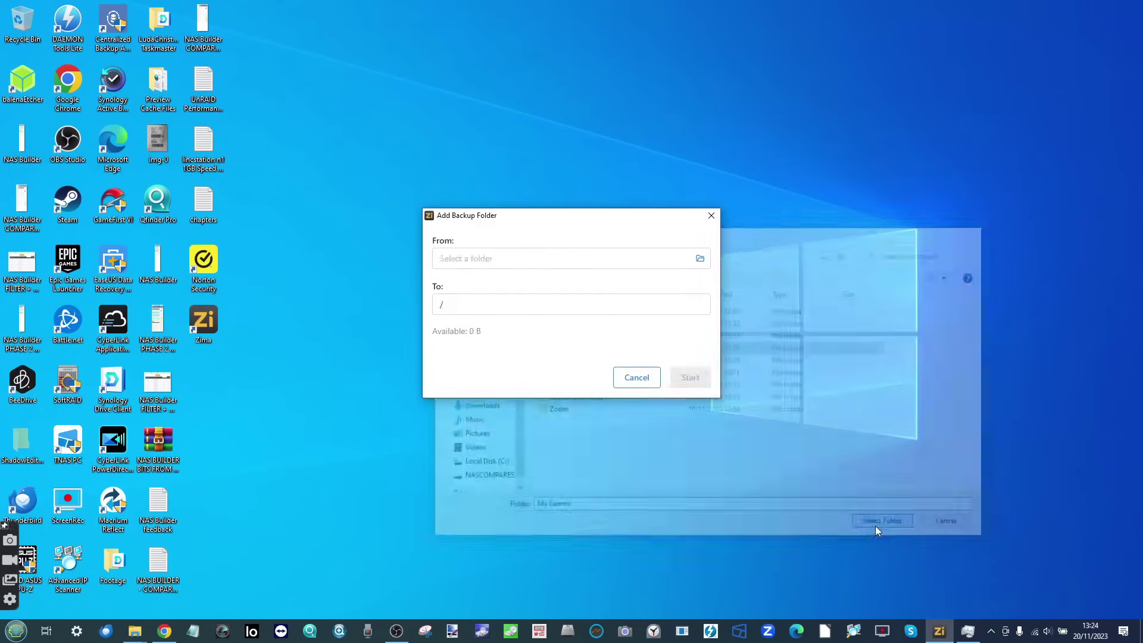
click(500, 300)
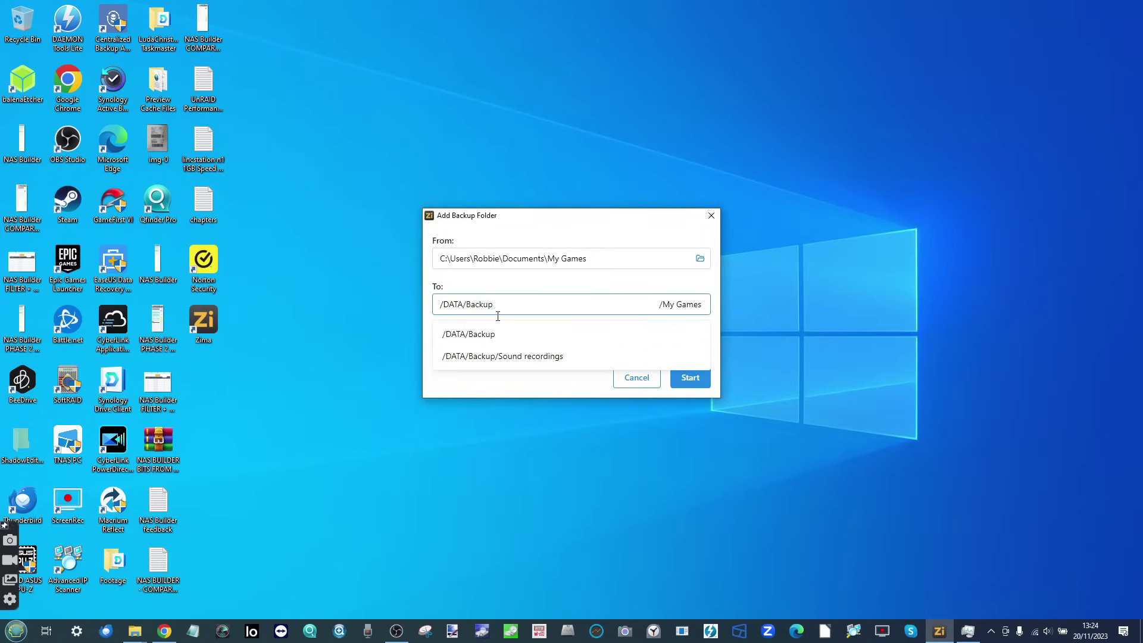
click(516, 390)
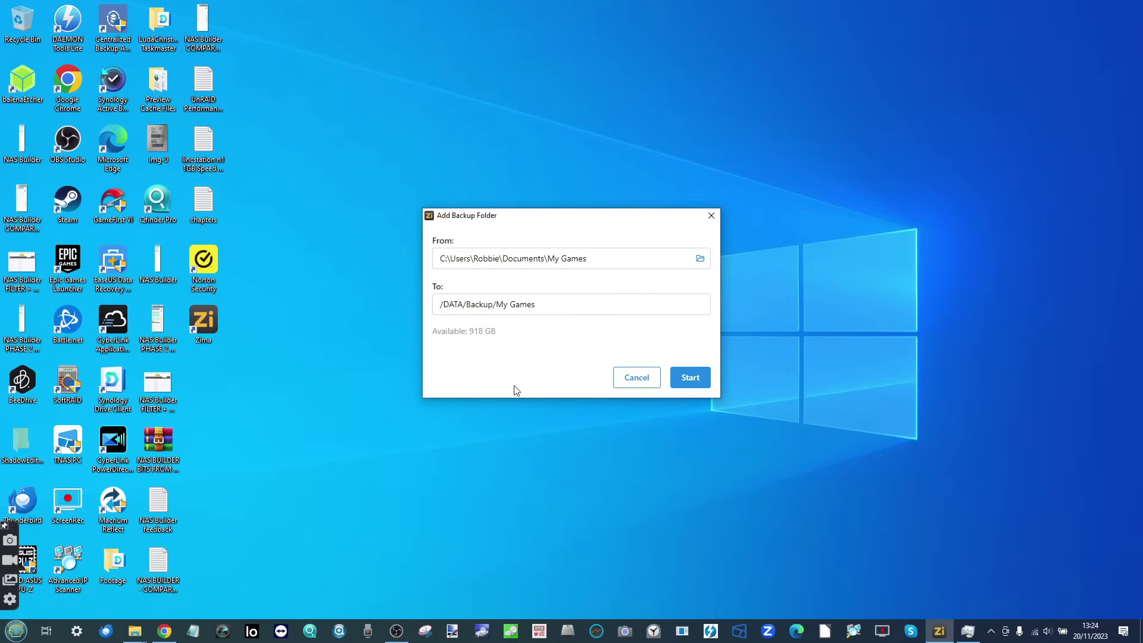
click(686, 379)
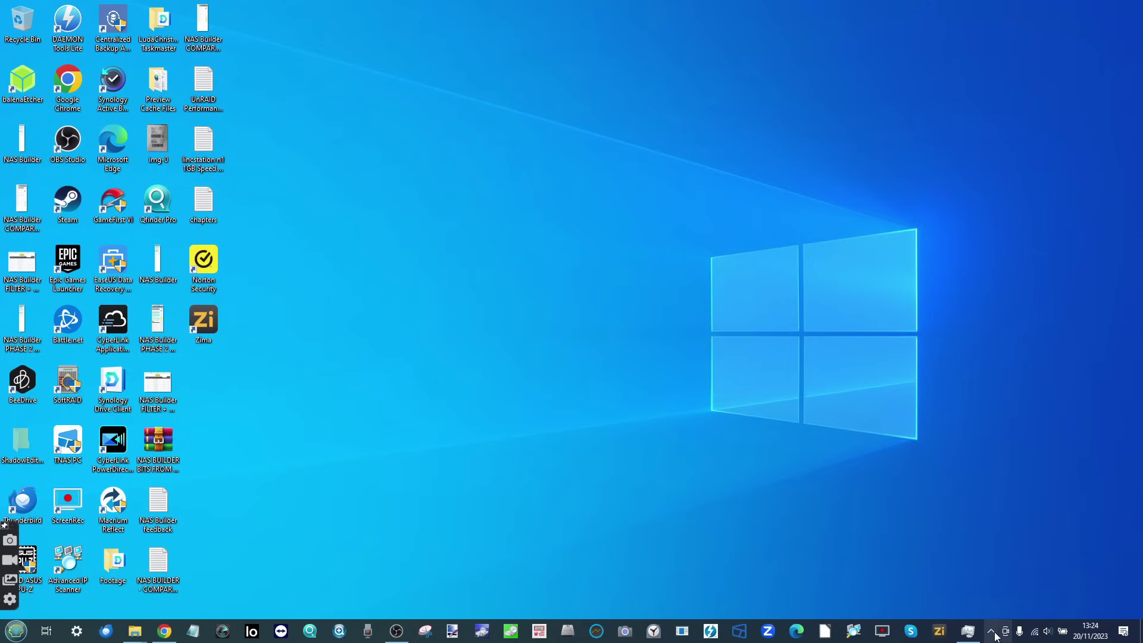
- View the Sound recordings backup options in the Zima client and open Peer Drop
click(992, 632)
right_click(978, 607)
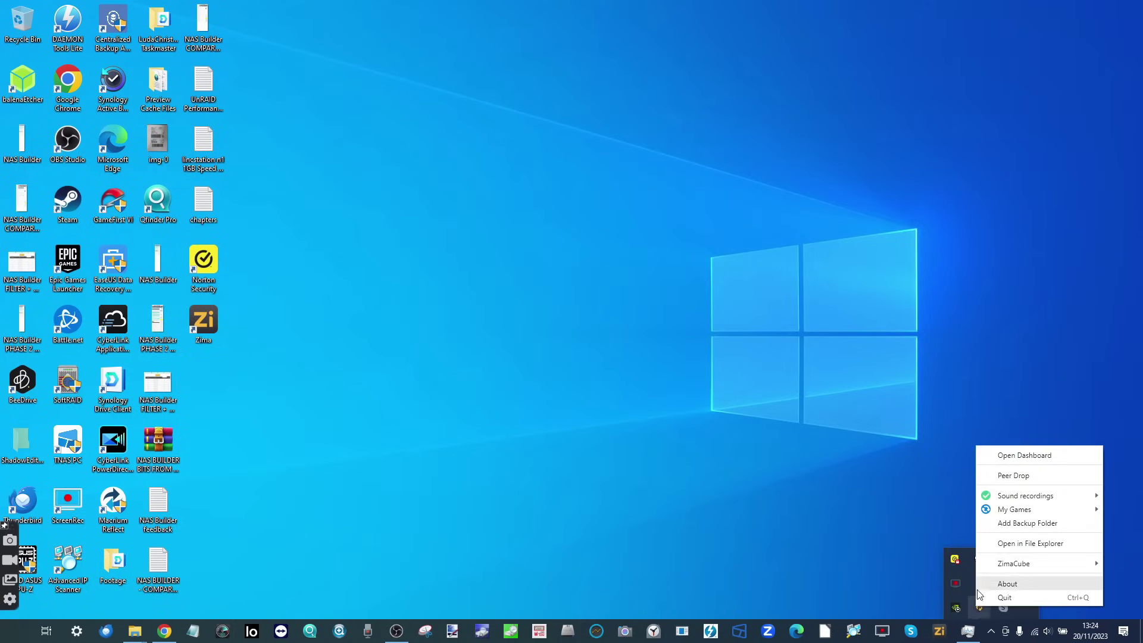
mouse_move(1020, 493)
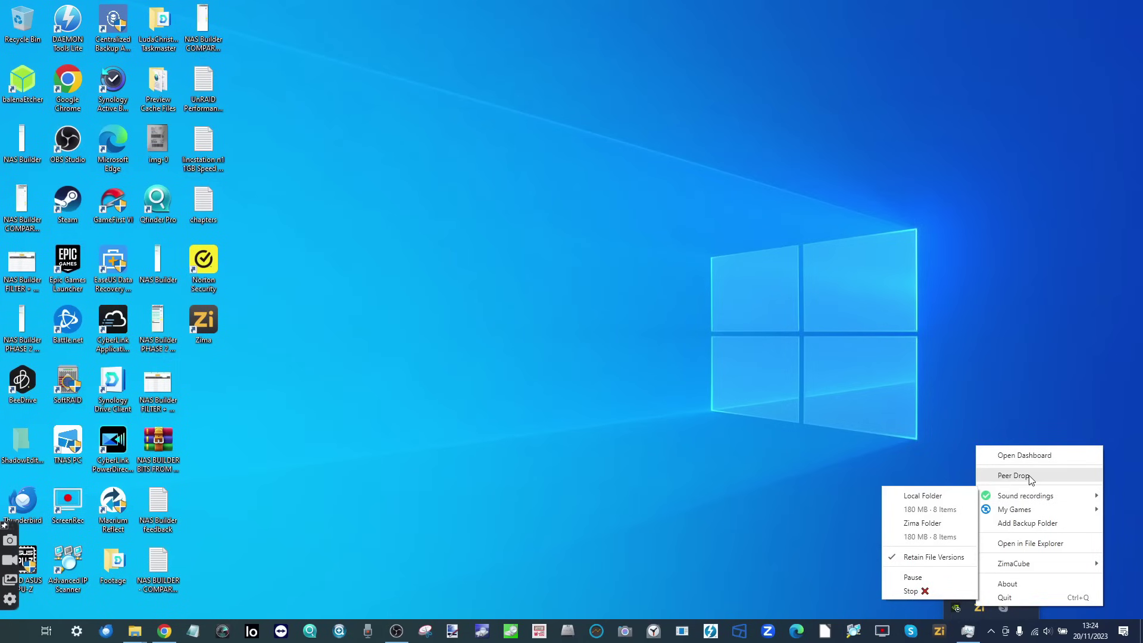
click(1020, 475)
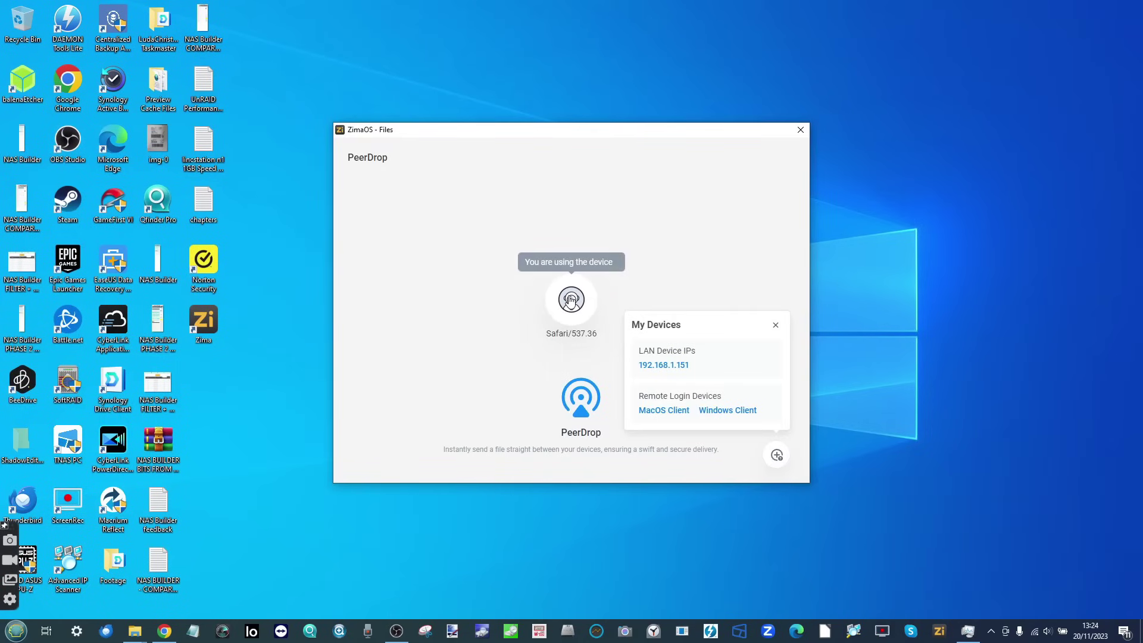
- Check the My Devices list in PeerDrop for the LAN IP and client links, and close the PeerDrop window
click(570, 299)
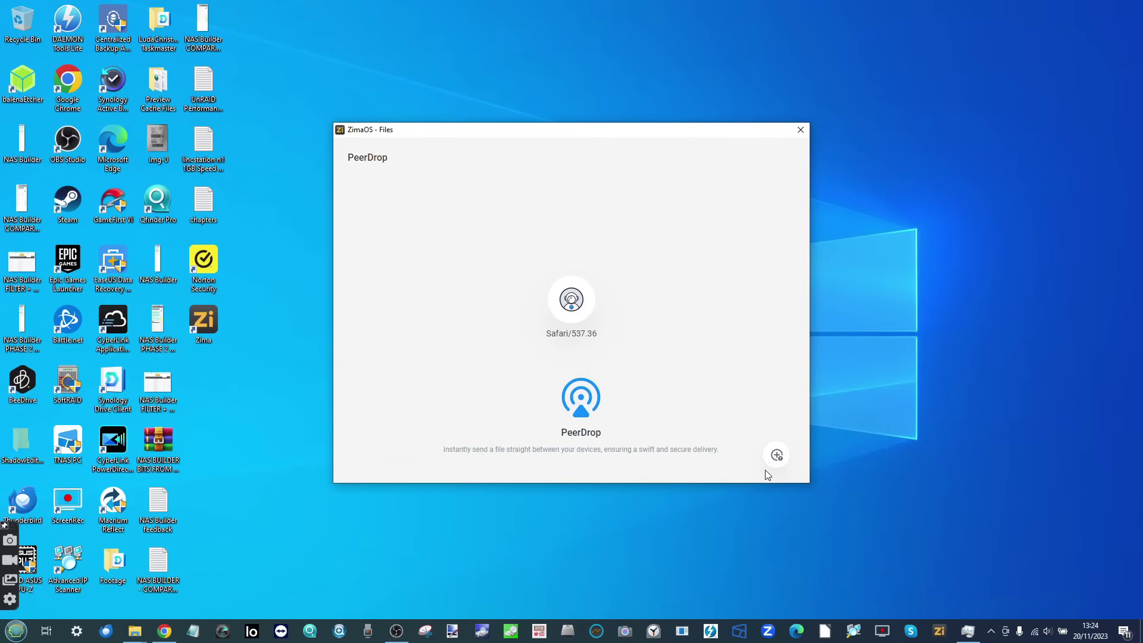
click(776, 456)
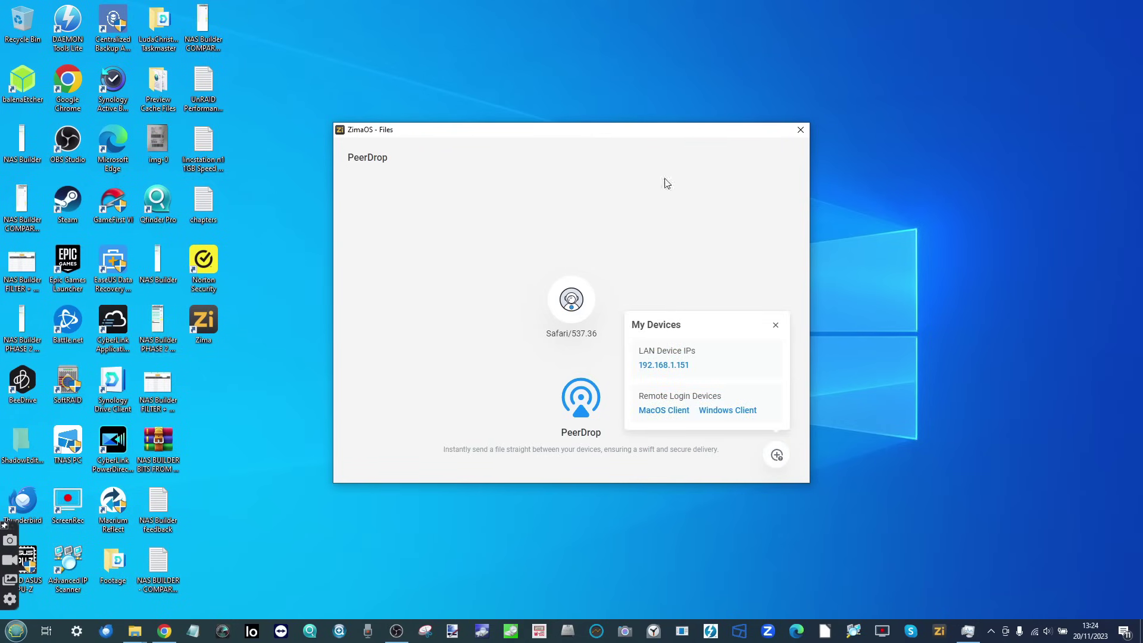
click(800, 129)
- Open the ZimaCube's network shares in File Explorer from the Zima client and enter the Plex Media folder
click(991, 631)
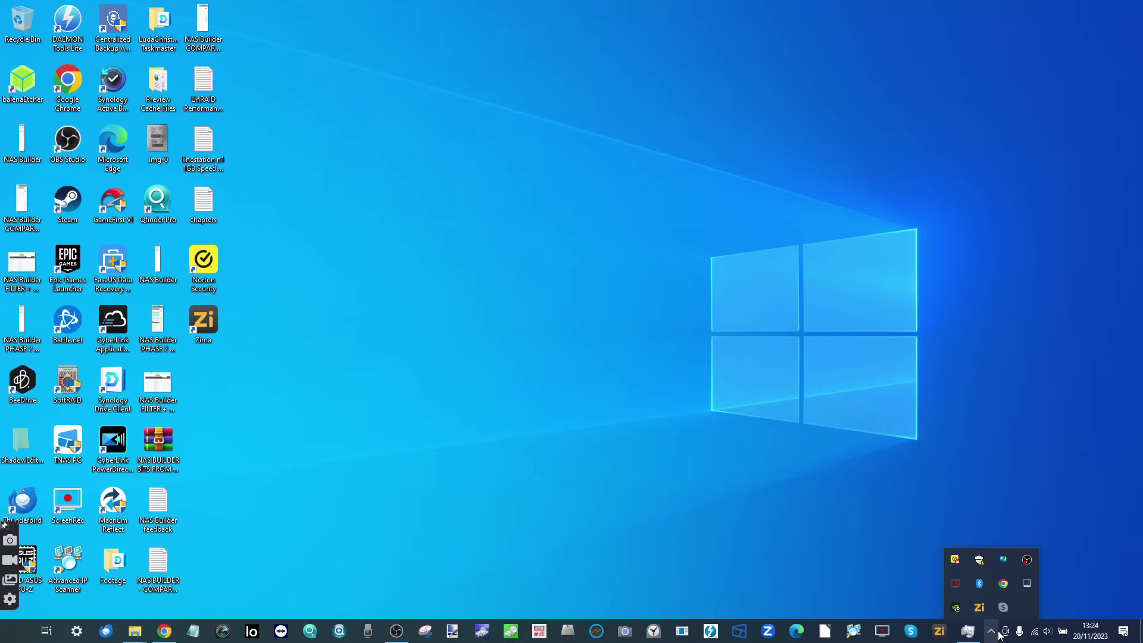
right_click(980, 607)
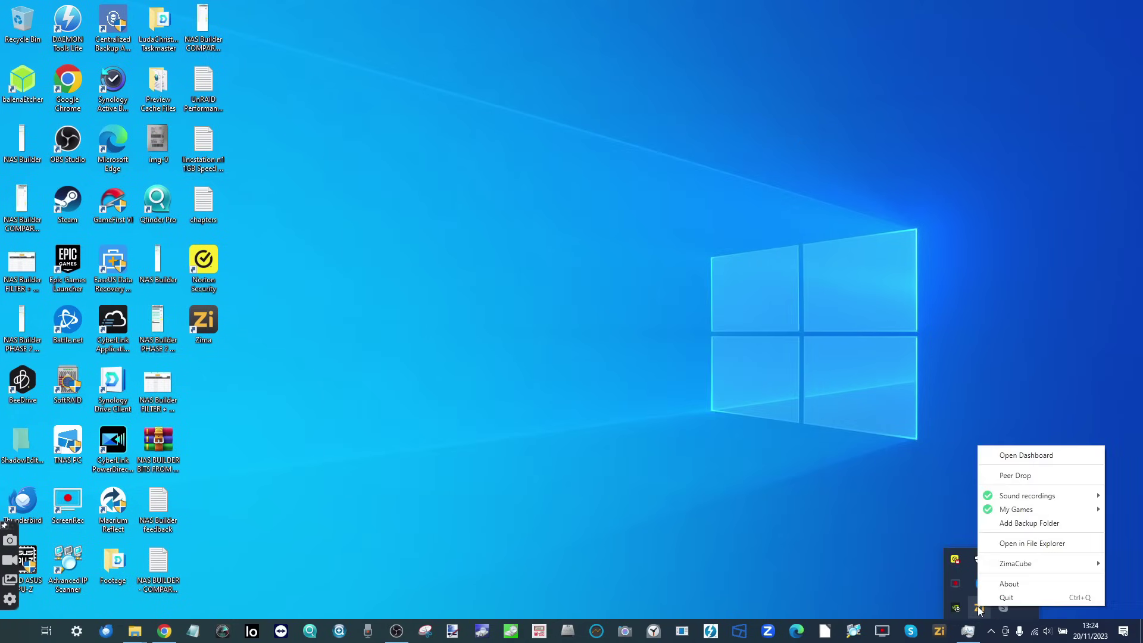
click(1030, 544)
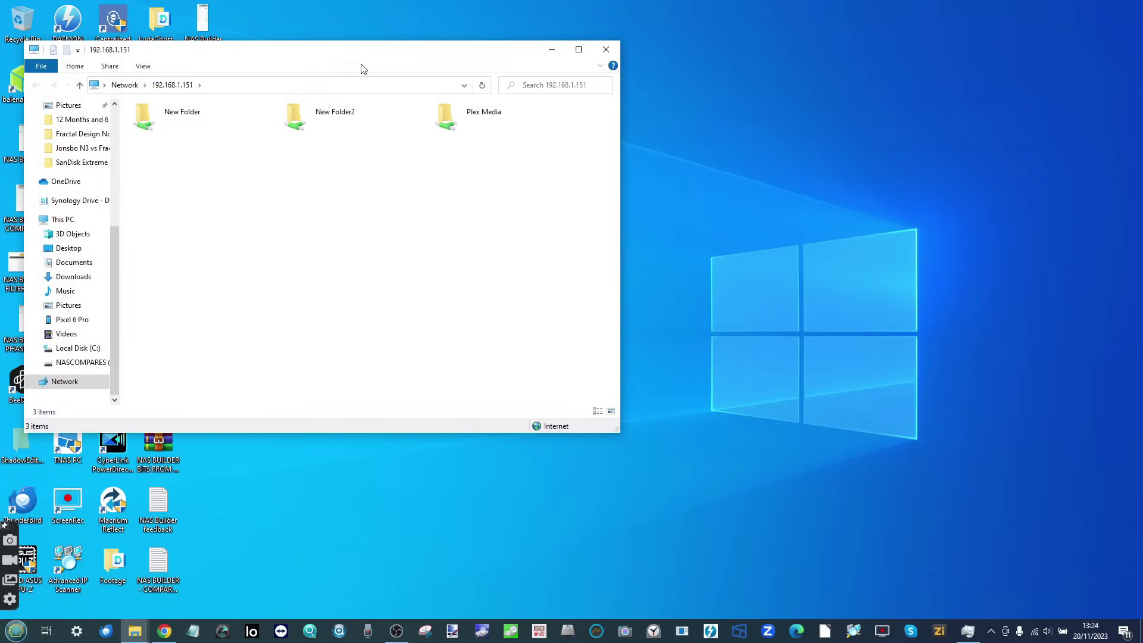
drag(359, 60, 713, 174)
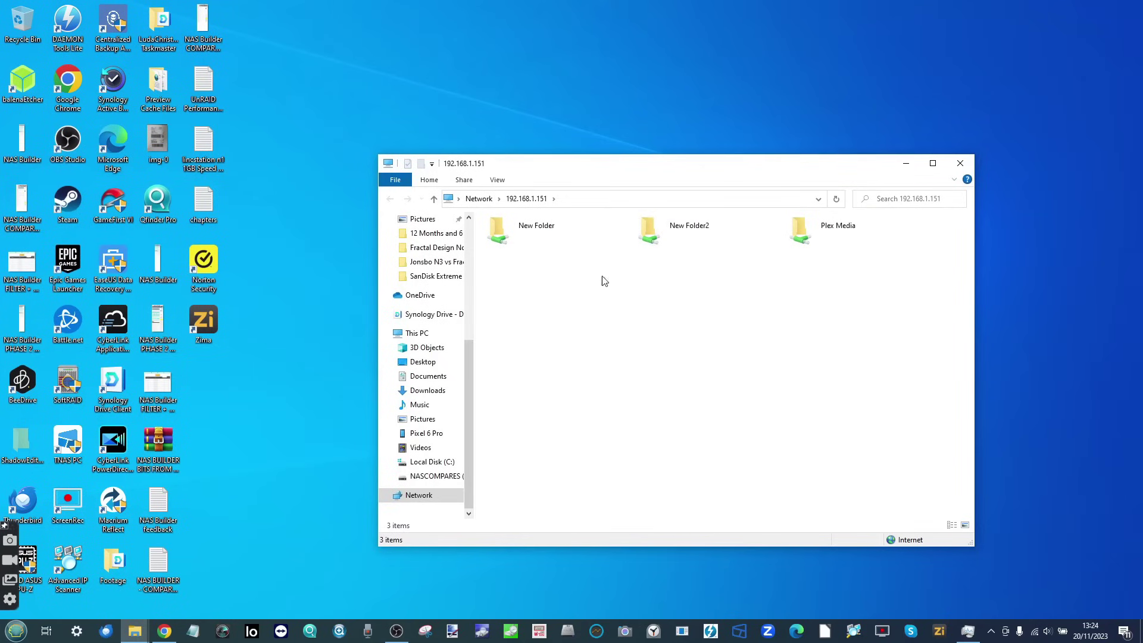
double_click(795, 231)
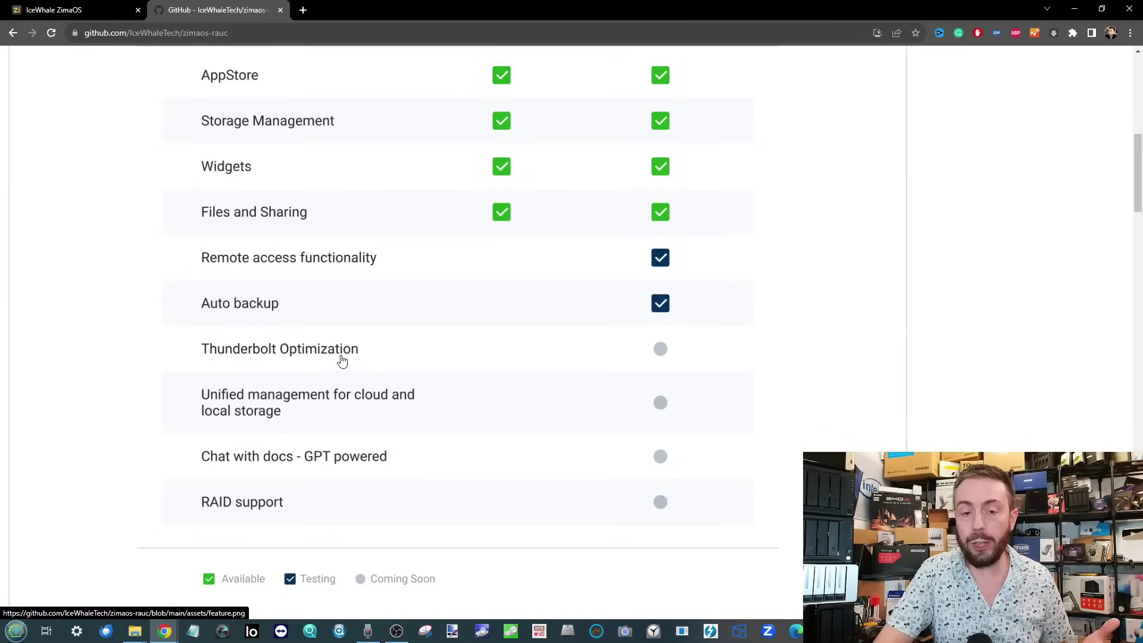
- Review the ZimaOS entries of the Features Plan on the zimaos-rauc GitHub page, including Thunderbolt, GPT document chat and RAID support
scroll(343, 360, down, 1)
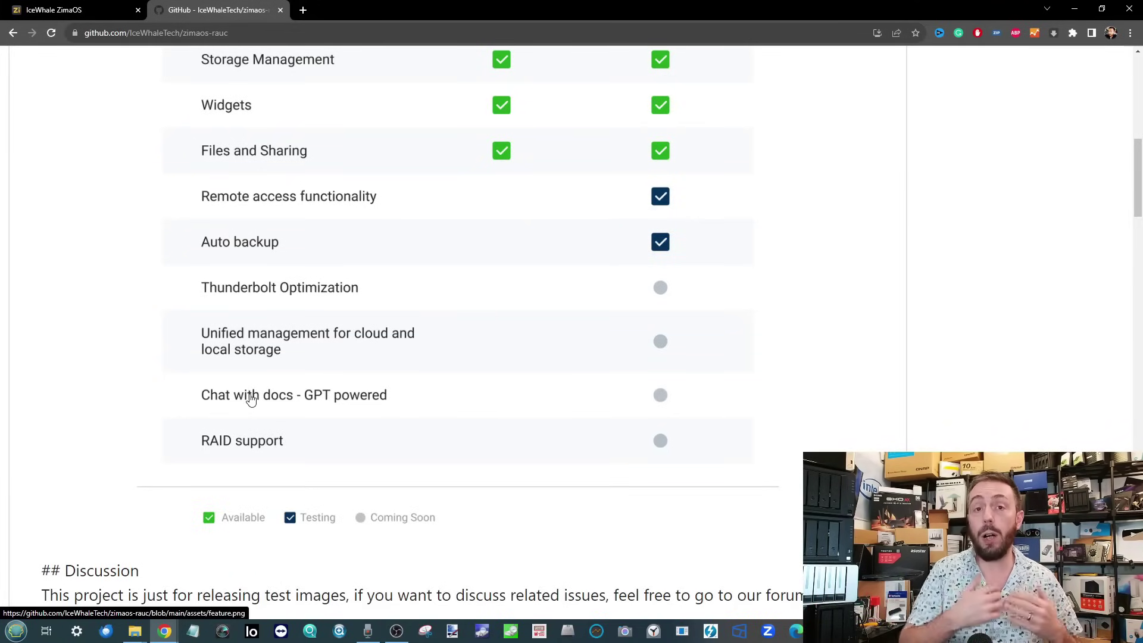
scroll(402, 457, up, 3)
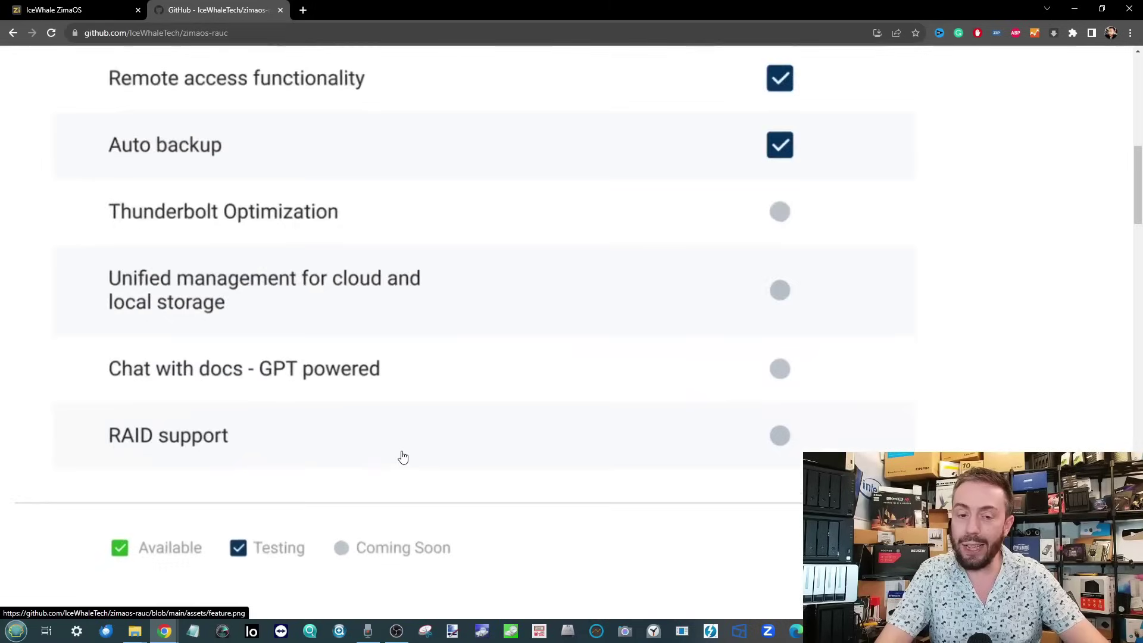
scroll(369, 456, down, 1)
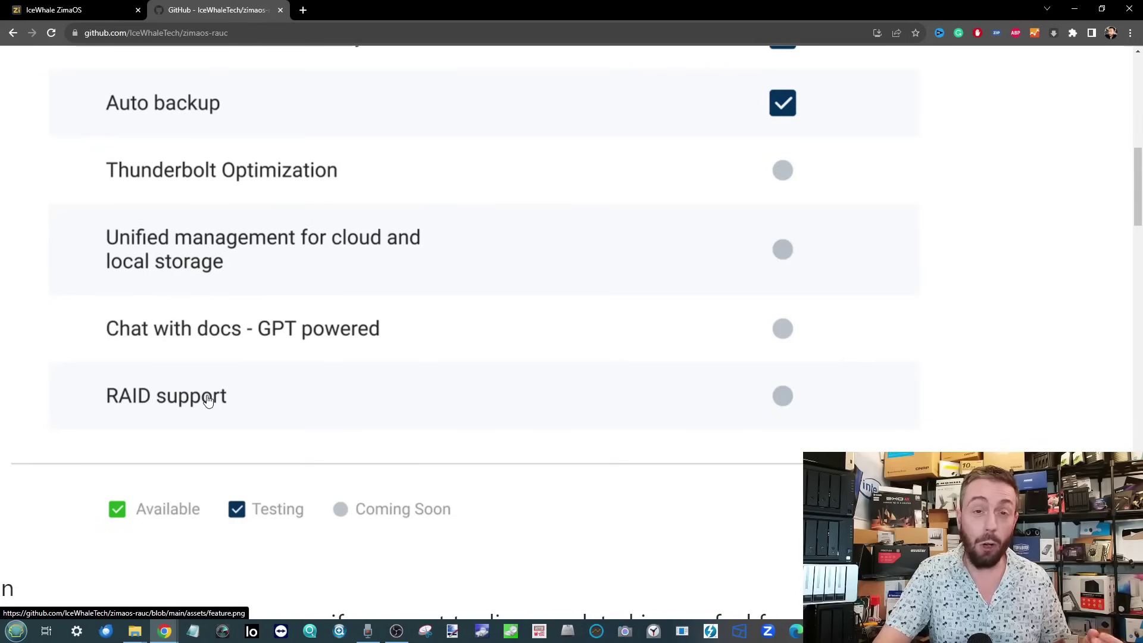
key(ctrl+minus)
key(ctrl+minus)
key(ctrl+minus)
key(ctrl+minus)
key(ctrl+minus)
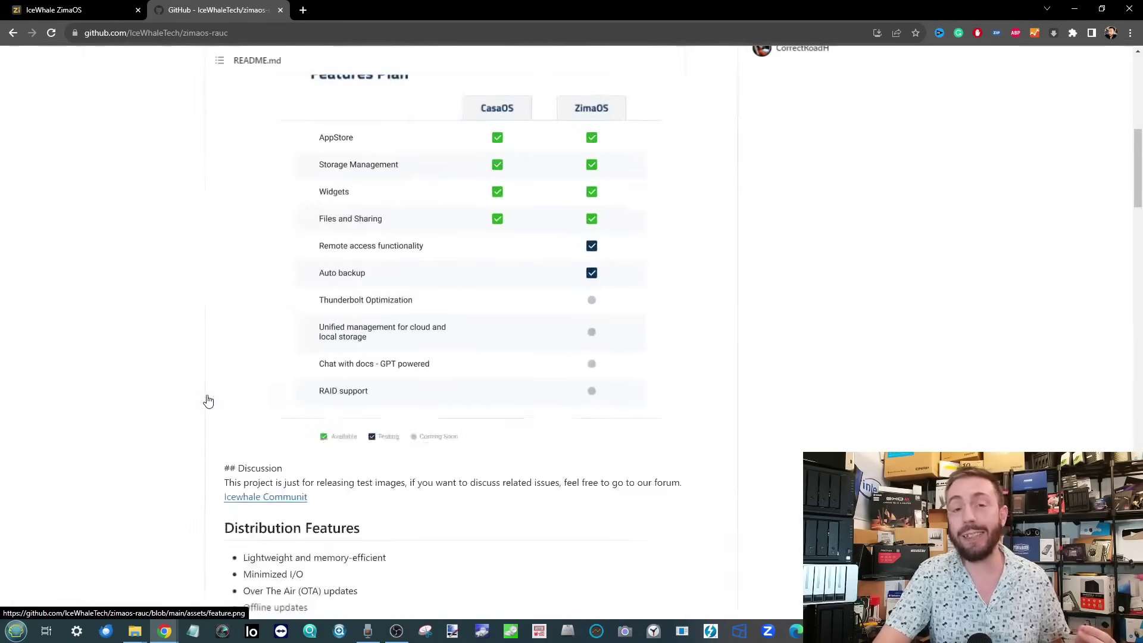
scroll(208, 401, up, 10)
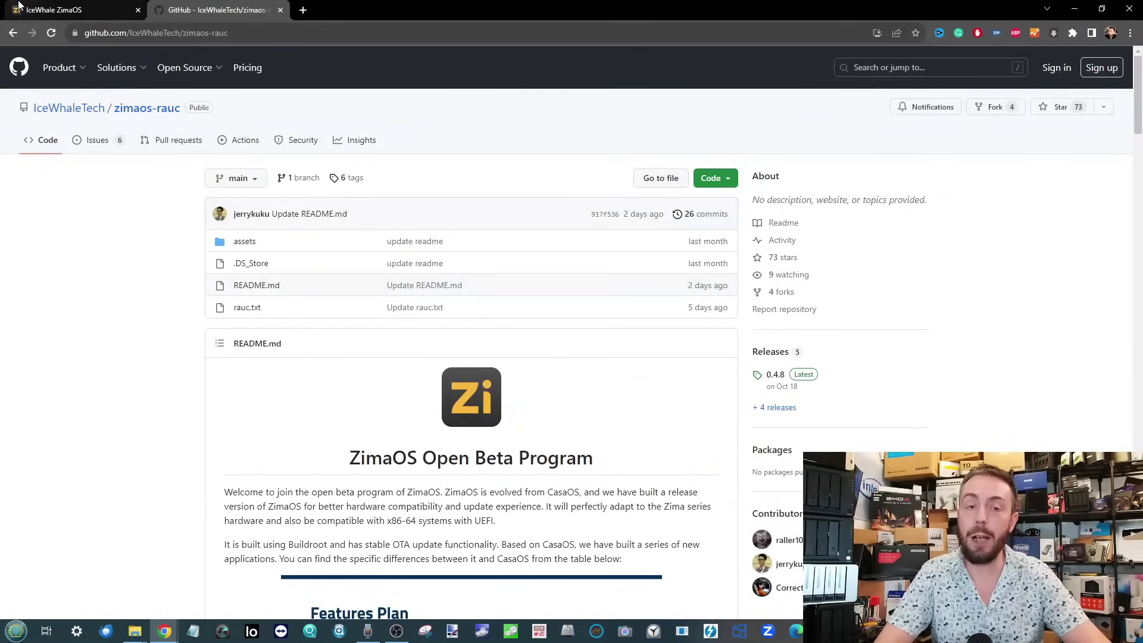
- Open Storage Manager on the ZimaOS dashboard and examine its drives, storage volumes and merge options
click(36, 9)
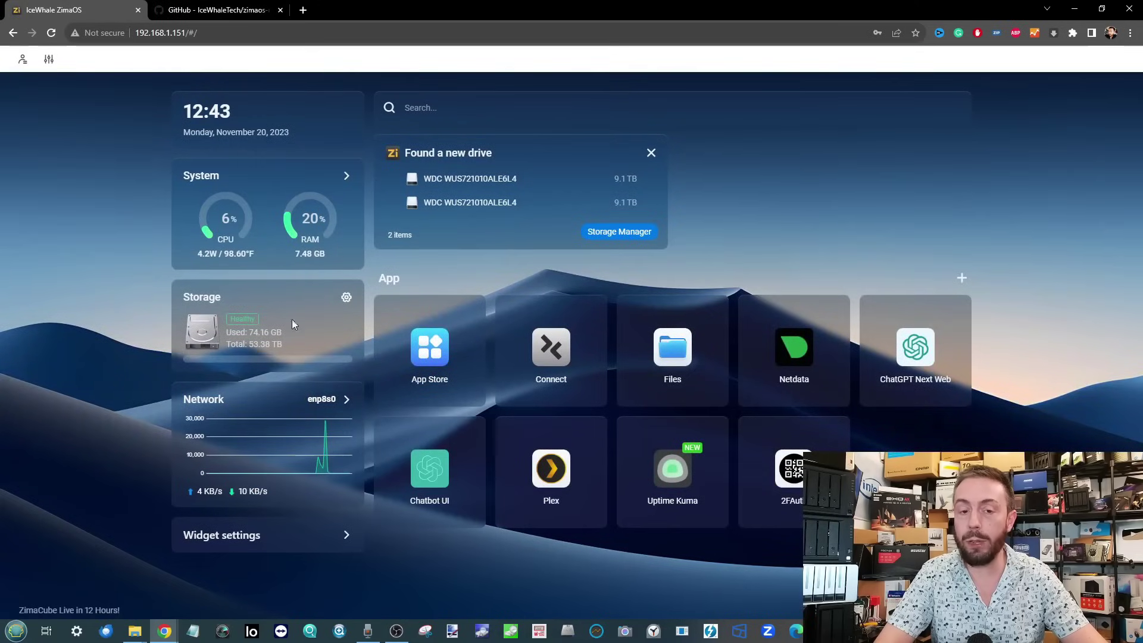
click(345, 297)
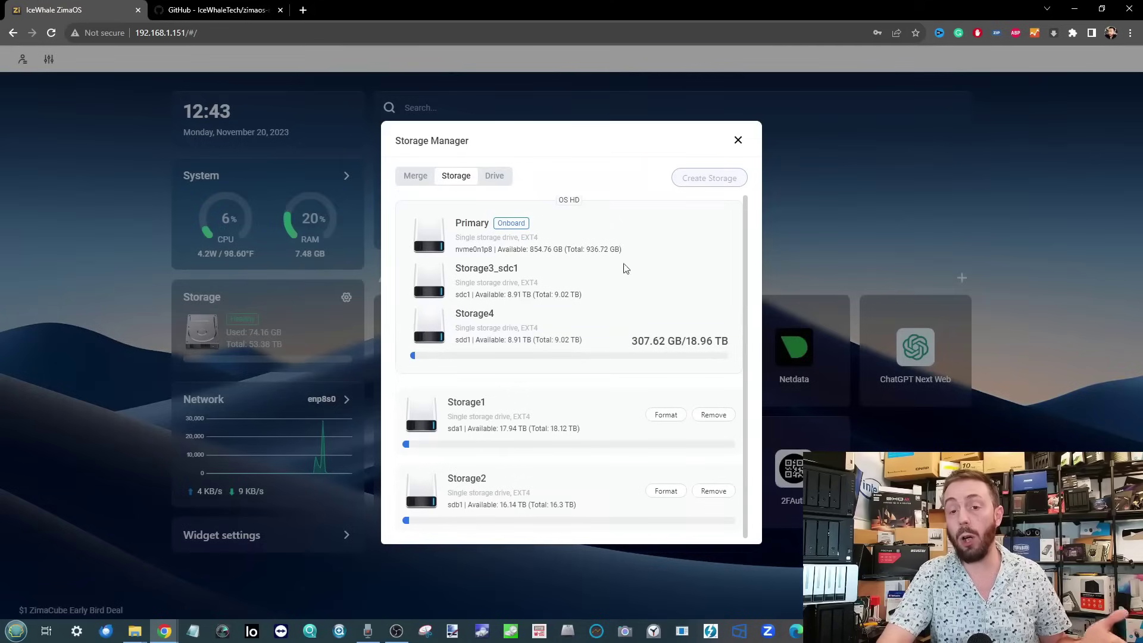
click(494, 176)
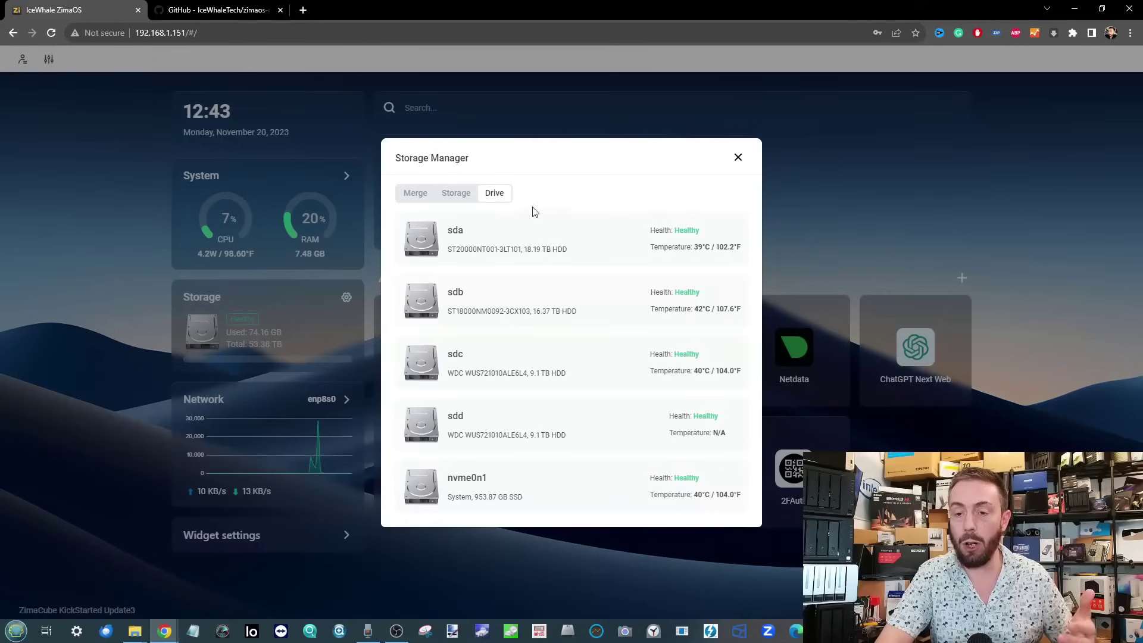
click(455, 194)
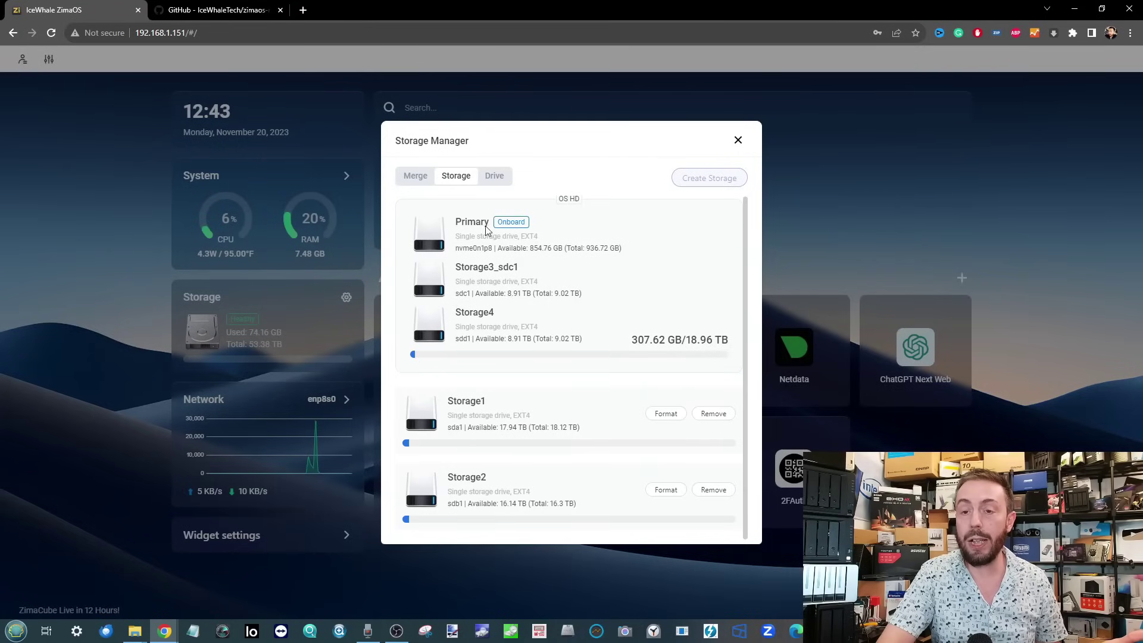
click(428, 181)
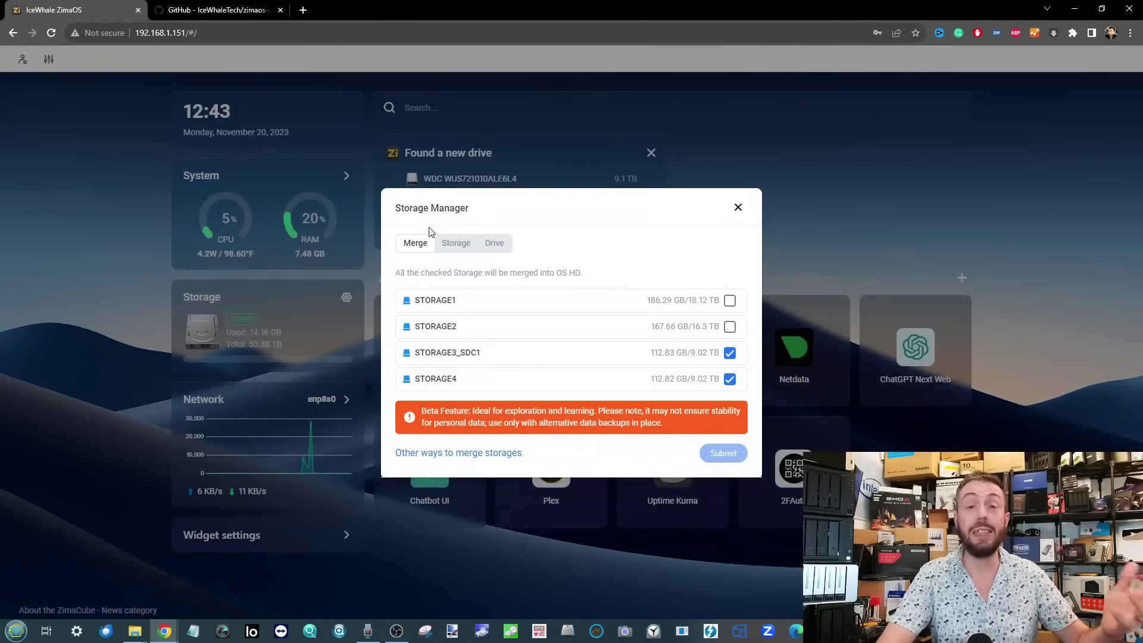
click(448, 246)
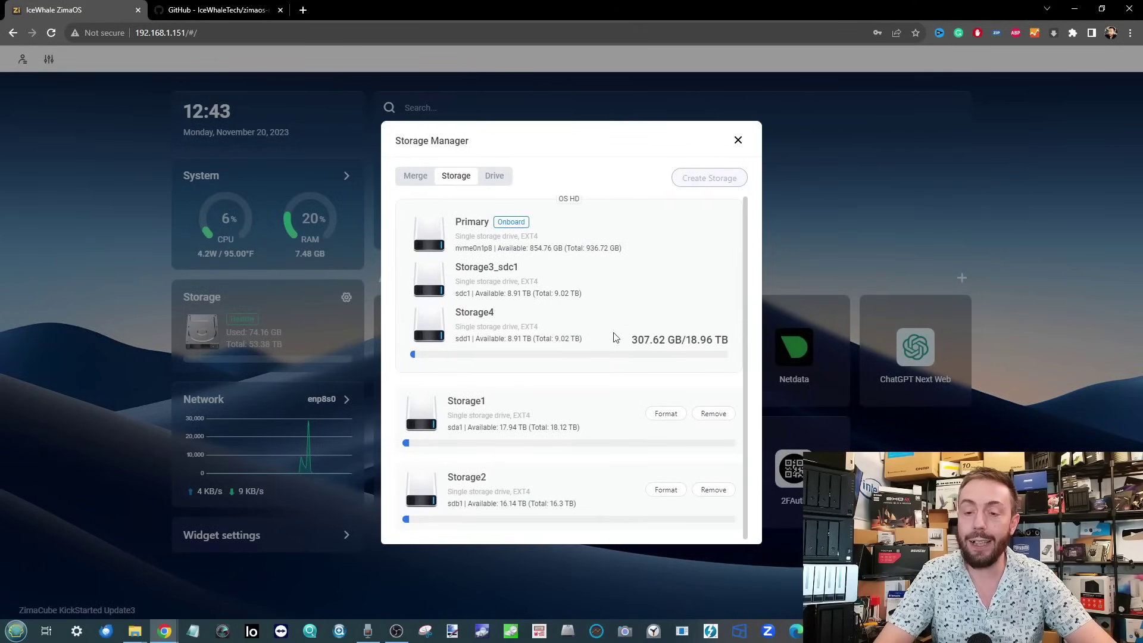
click(420, 178)
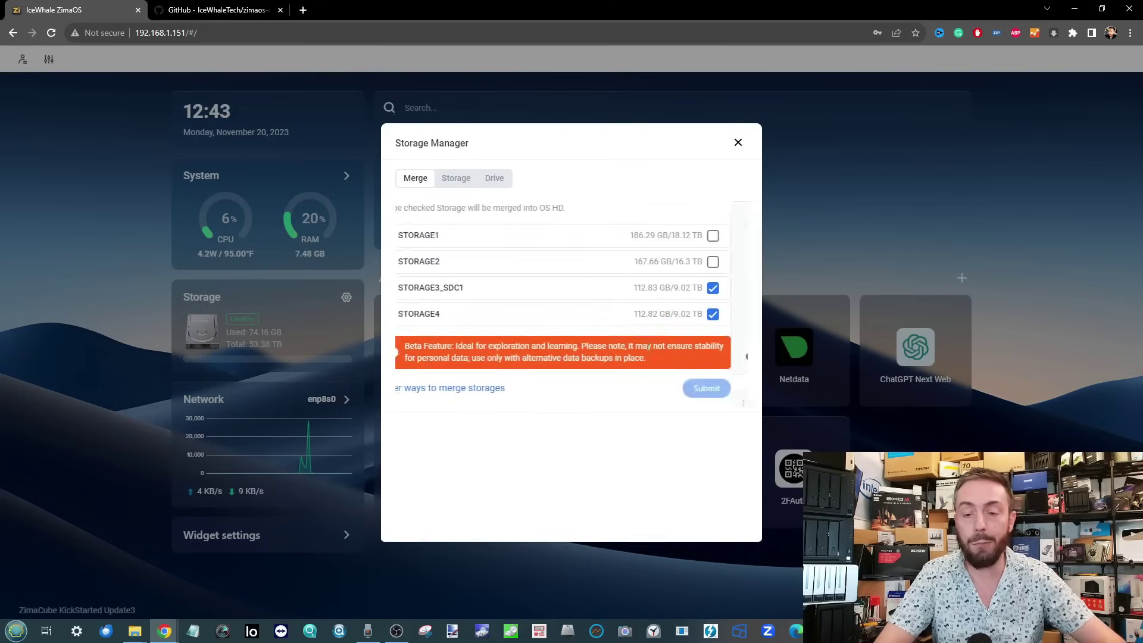
- Deselect STORAGE3_SDC1 for merging and read the linked OpenMediaVault guide on other ways to merge storages
click(732, 356)
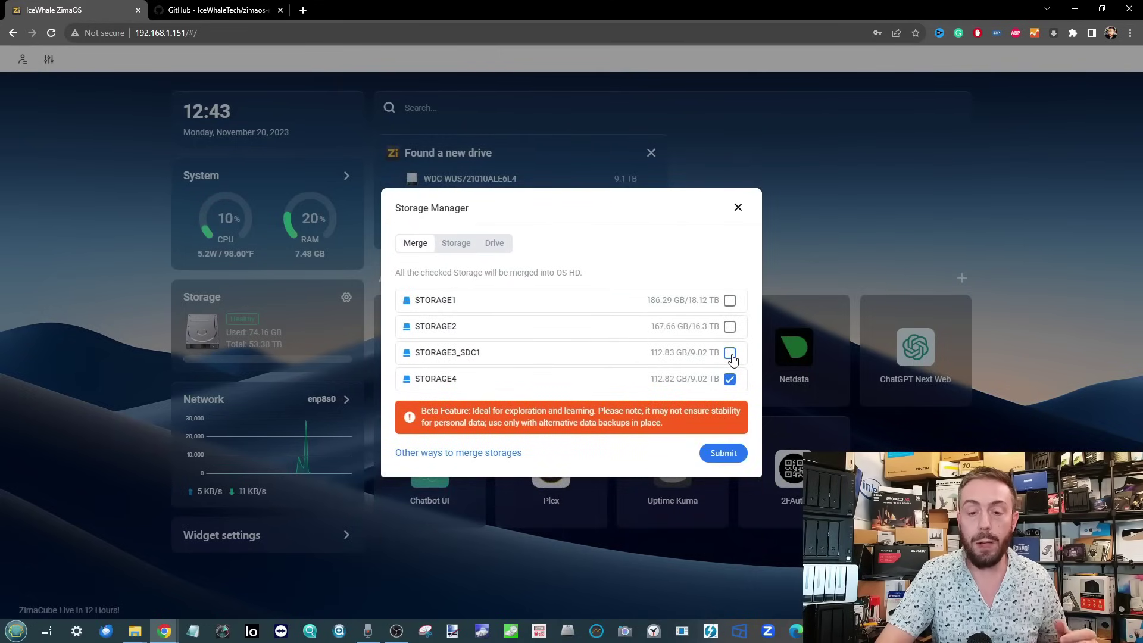
click(458, 453)
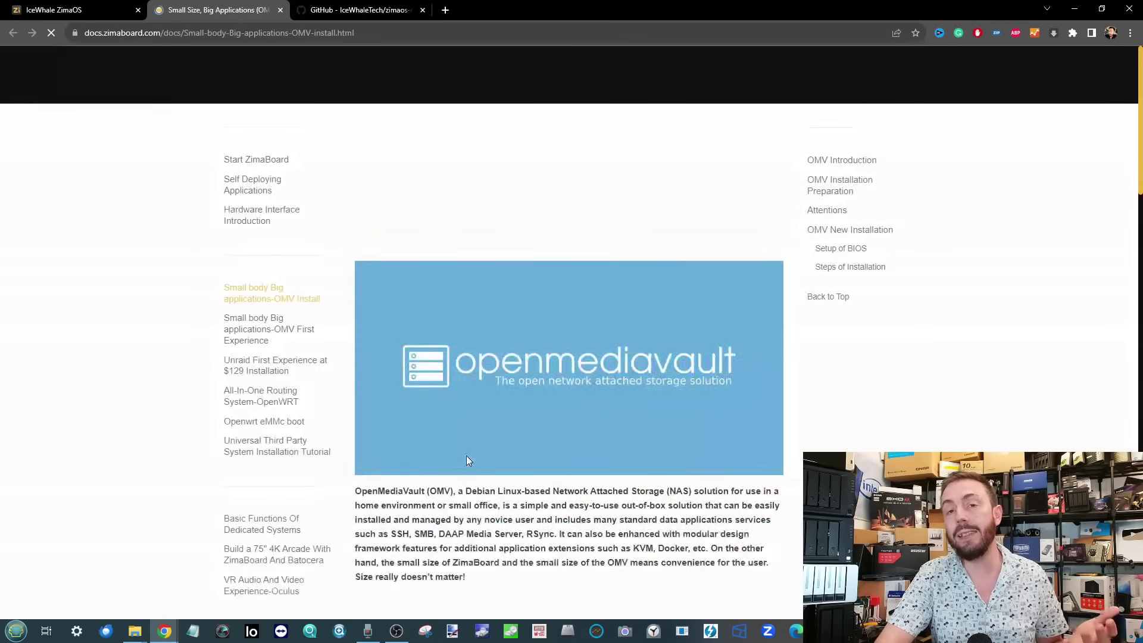
scroll(467, 456, down, 5)
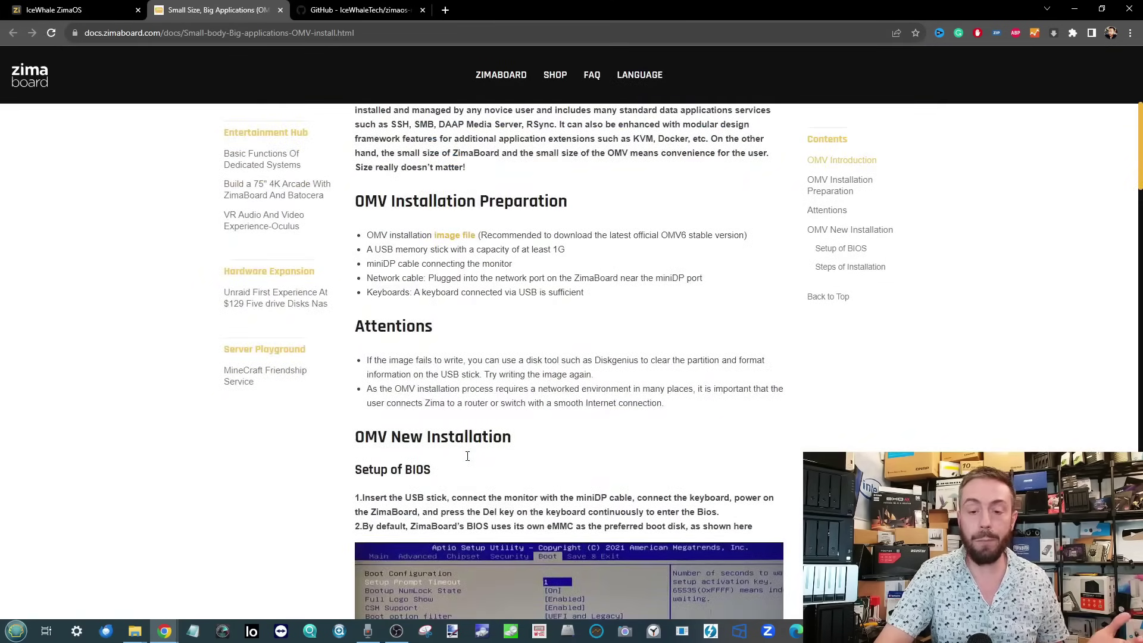
scroll(467, 456, down, 6)
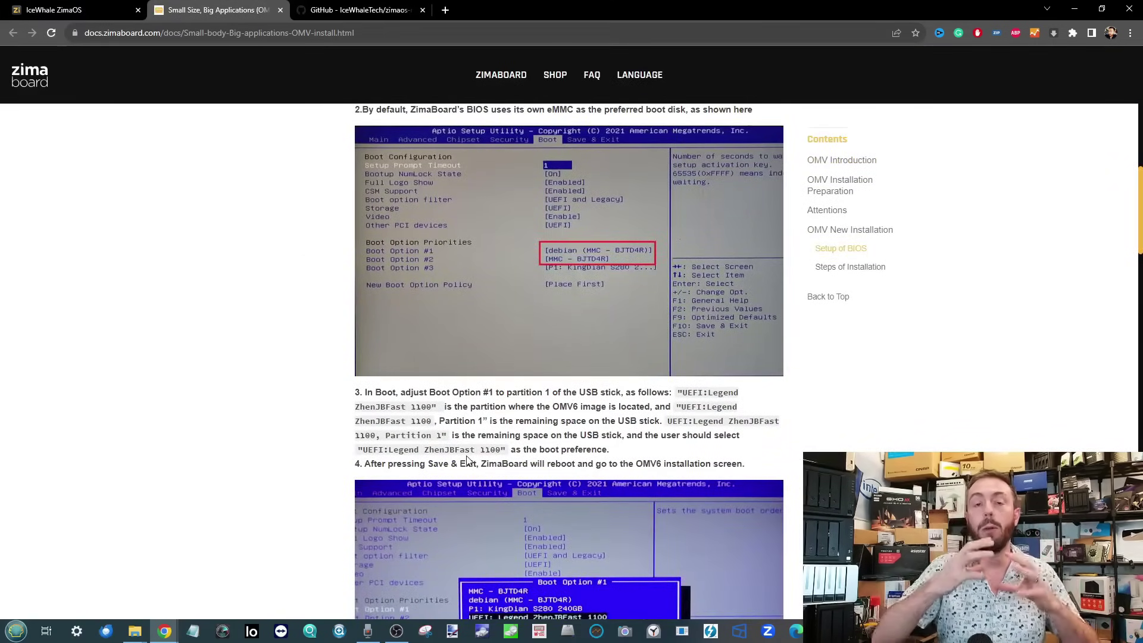
- Back on the ZimaOS dashboard, submit a merge of STORAGE2 and STORAGE4 into OS HD, cancelling before the reset
click(97, 8)
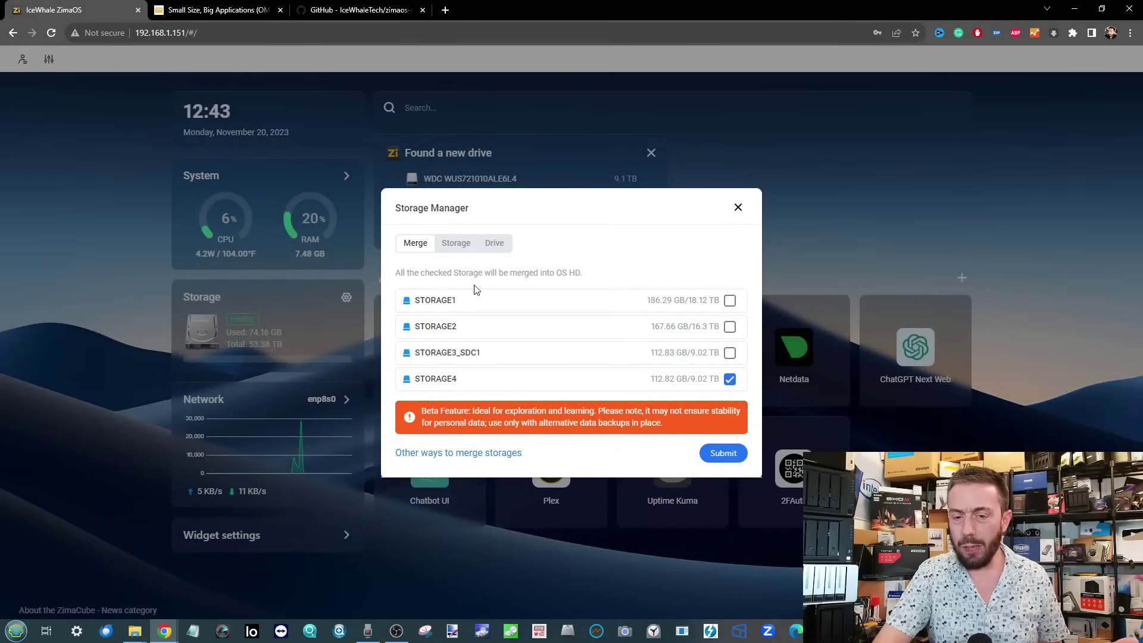
click(729, 326)
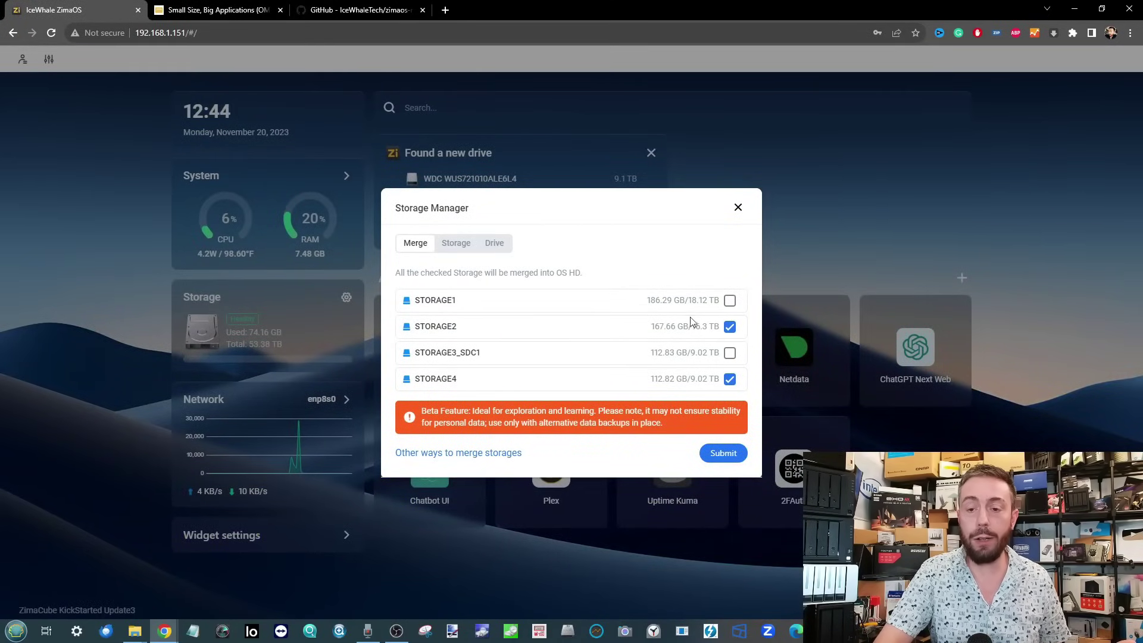
click(721, 453)
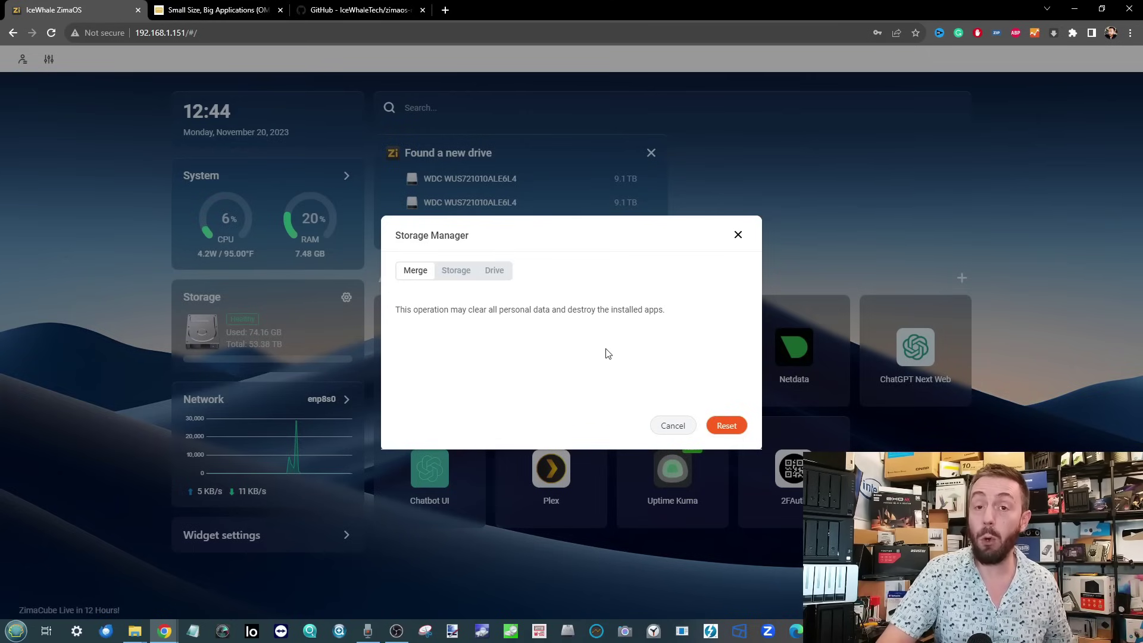
click(661, 426)
- Examine the merged OS HD capacity in Storage Manager and the RAID support entry in the GitHub Features Plan
click(456, 243)
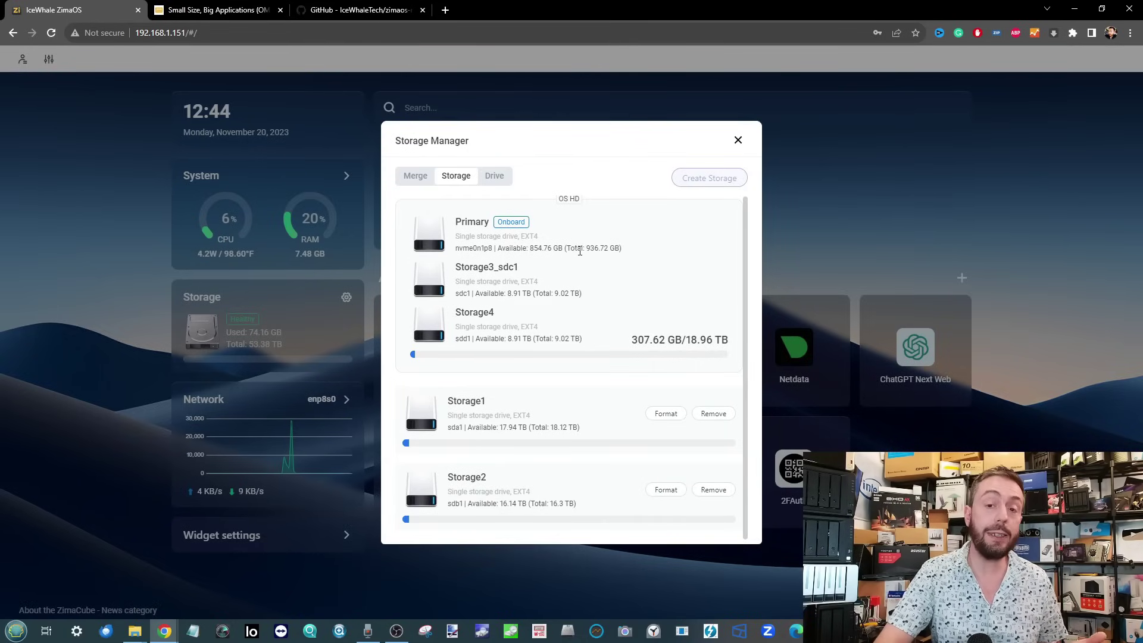
drag(631, 346, 649, 341)
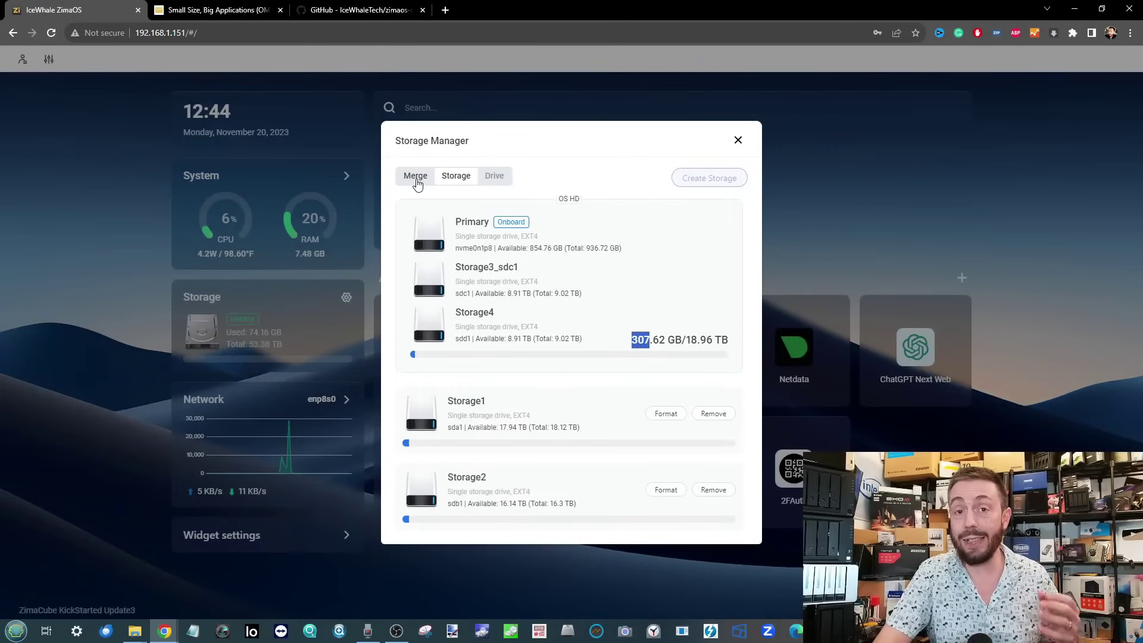
key(ctrl+Tab)
key(ctrl+Tab)
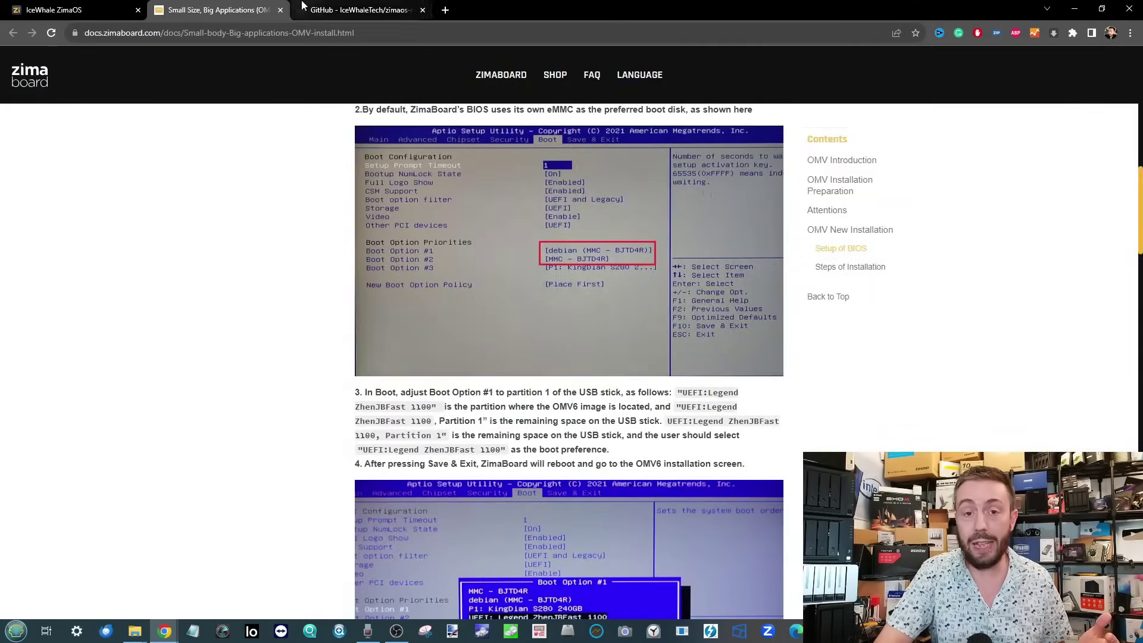
scroll(563, 402, down, 10)
ctrl+scroll(565, 403, up, 5)
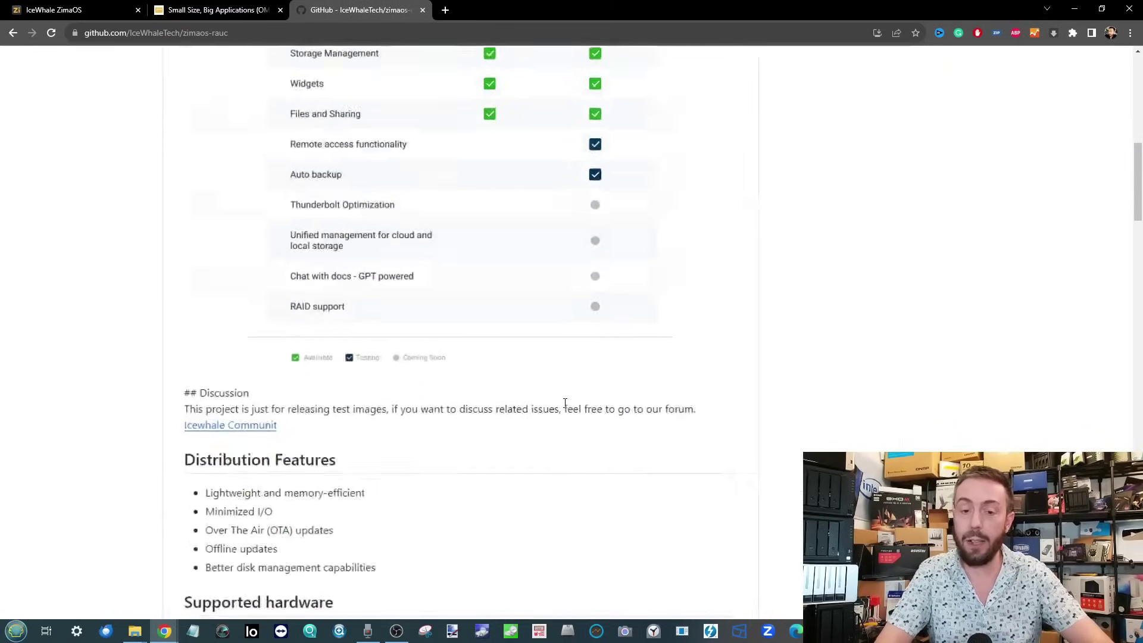
scroll(565, 403, up, 1)
scroll(565, 404, left, 2)
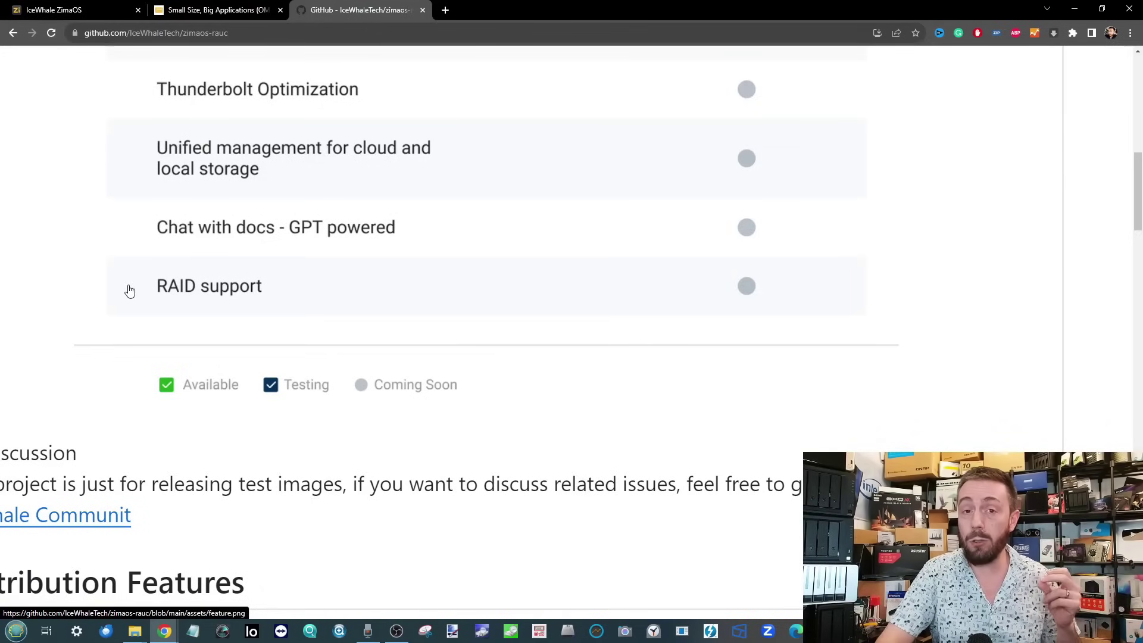
- Return to the ZimaOS dashboard, close Storage Manager and open the App Store
click(66, 9)
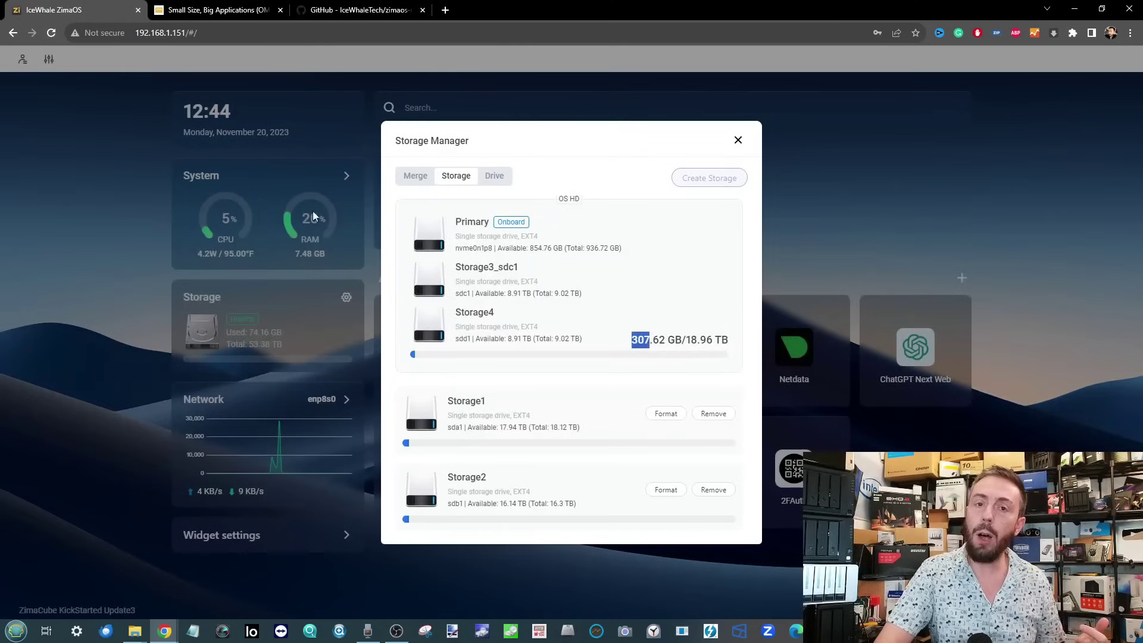
click(768, 152)
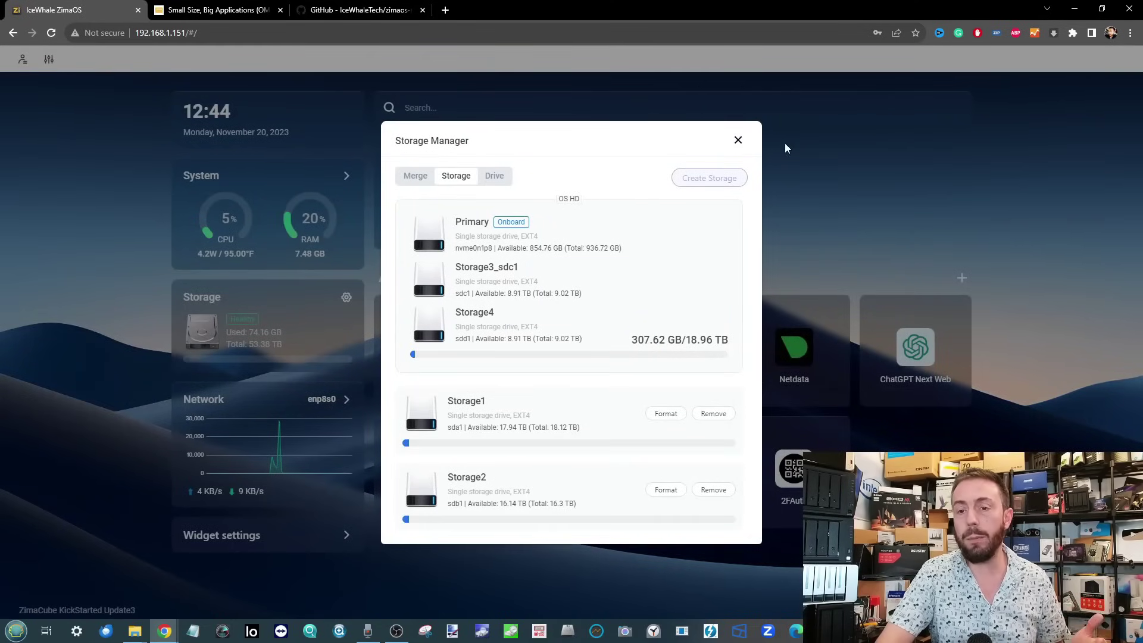
click(738, 141)
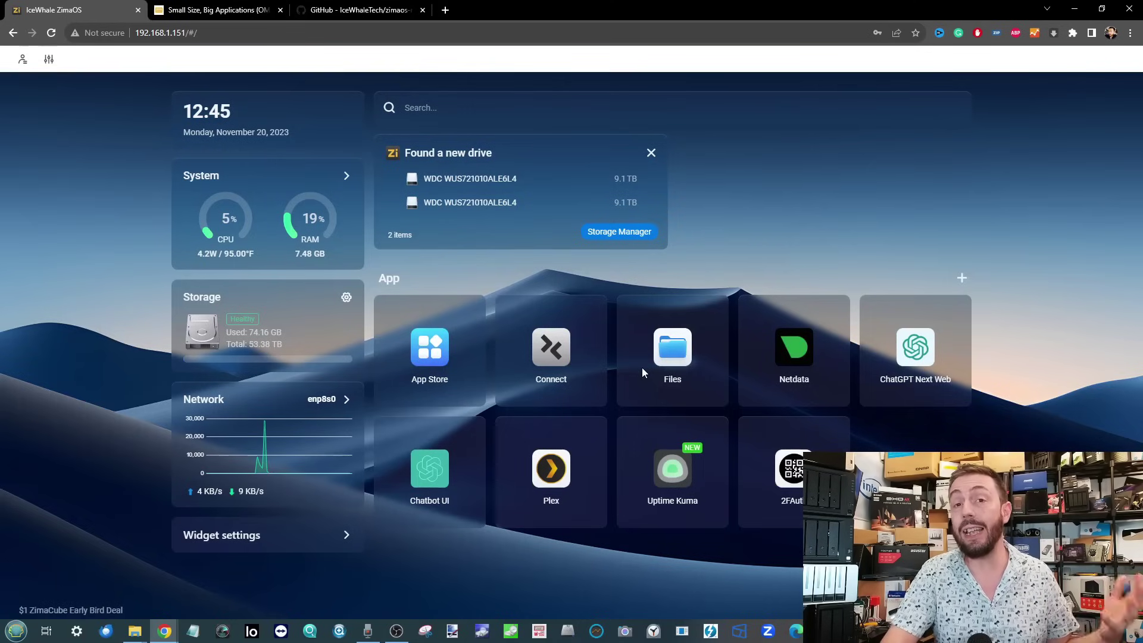
click(455, 344)
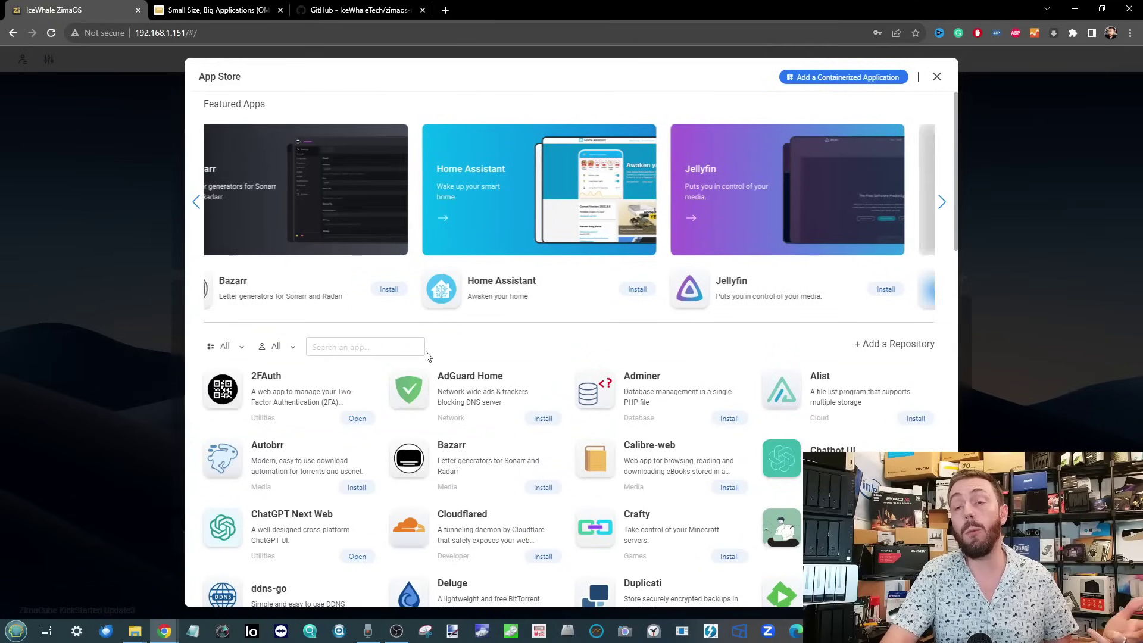
- Look over the App Store listing, close it and open the ZimaOS dashboard settings
scroll(426, 356, down, 1)
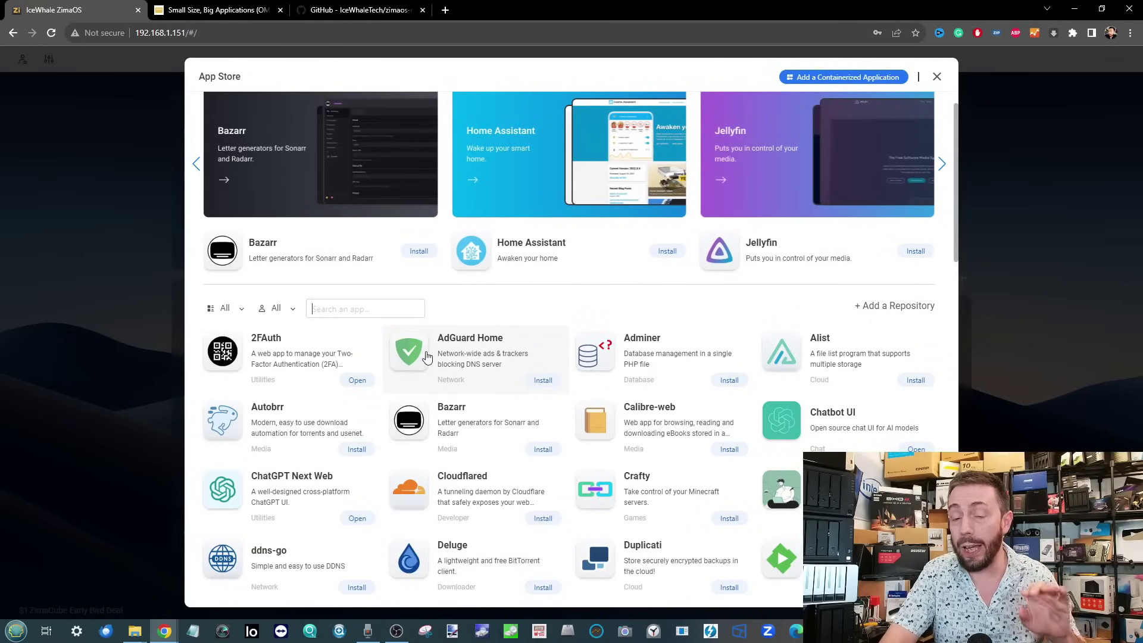
click(937, 77)
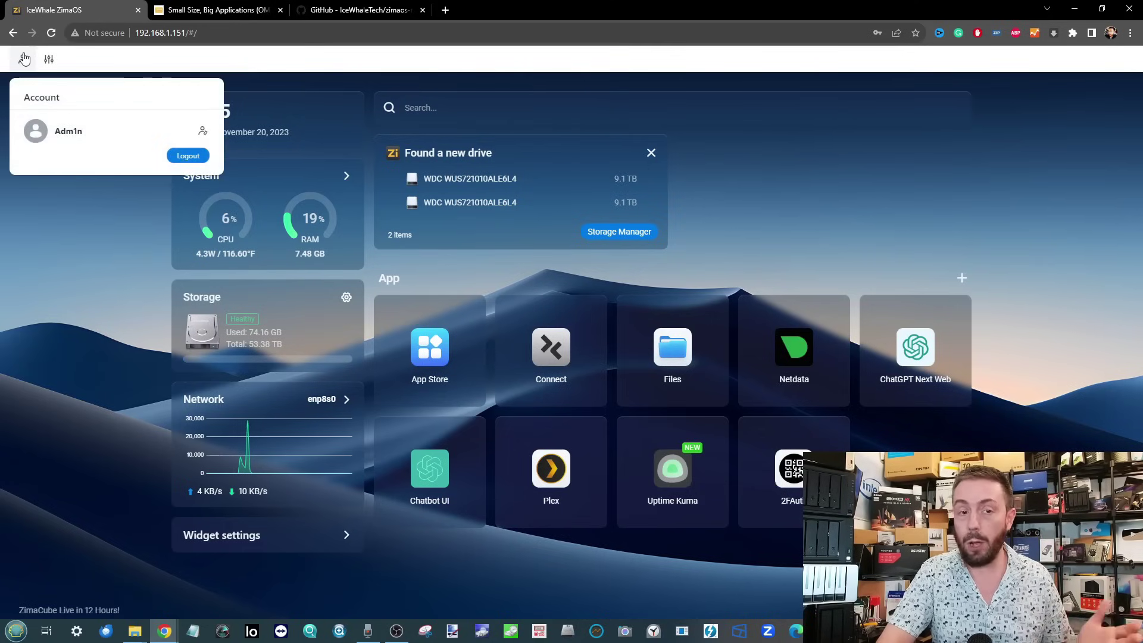
click(49, 60)
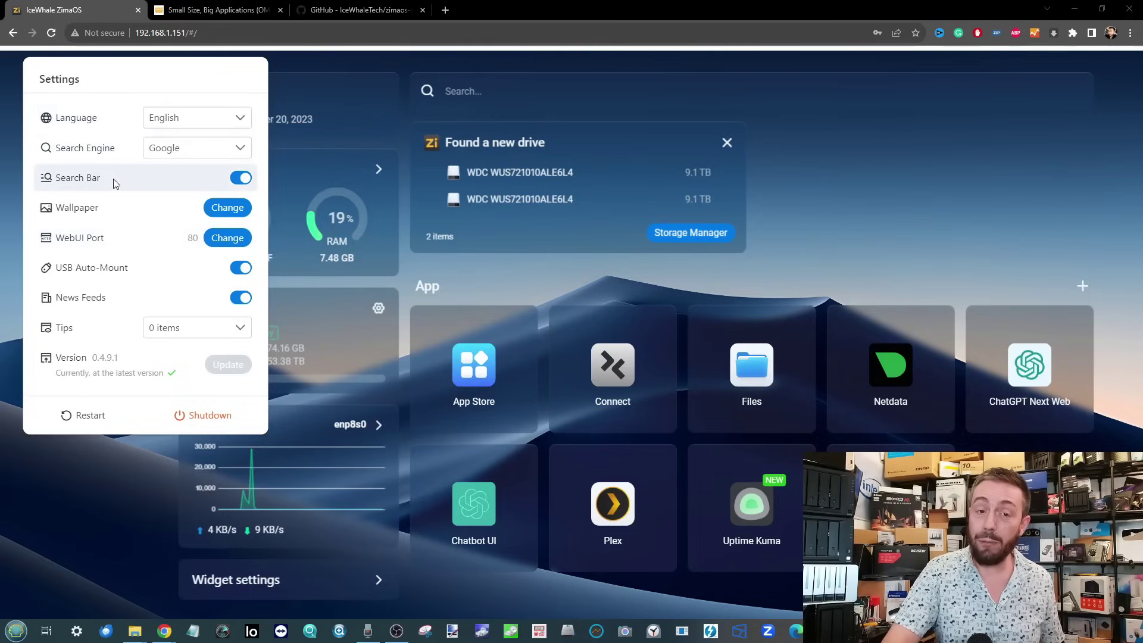
- Close the settings and run a search for "terminal" from the ZimaOS dashboard search bar
click(532, 82)
click(531, 83)
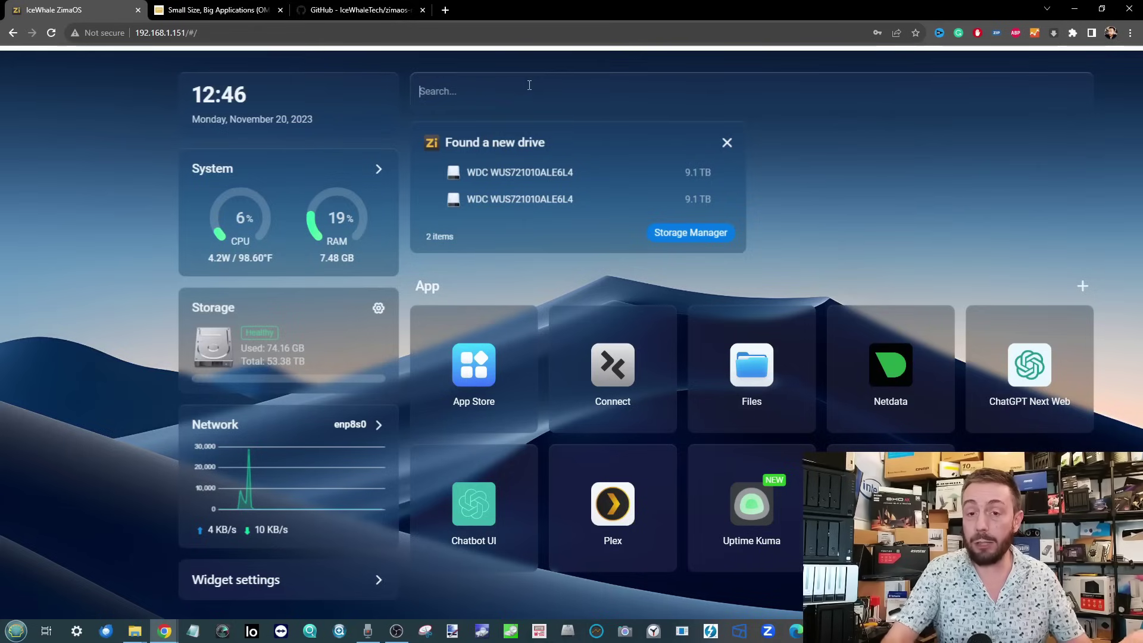
text(terminal)
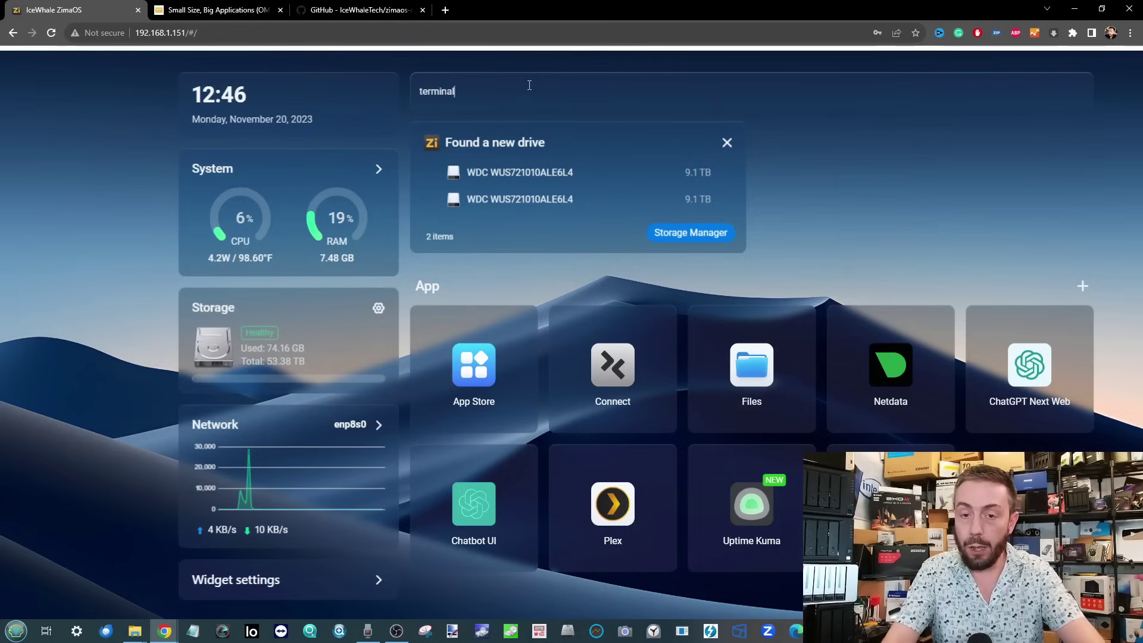
key(Return)
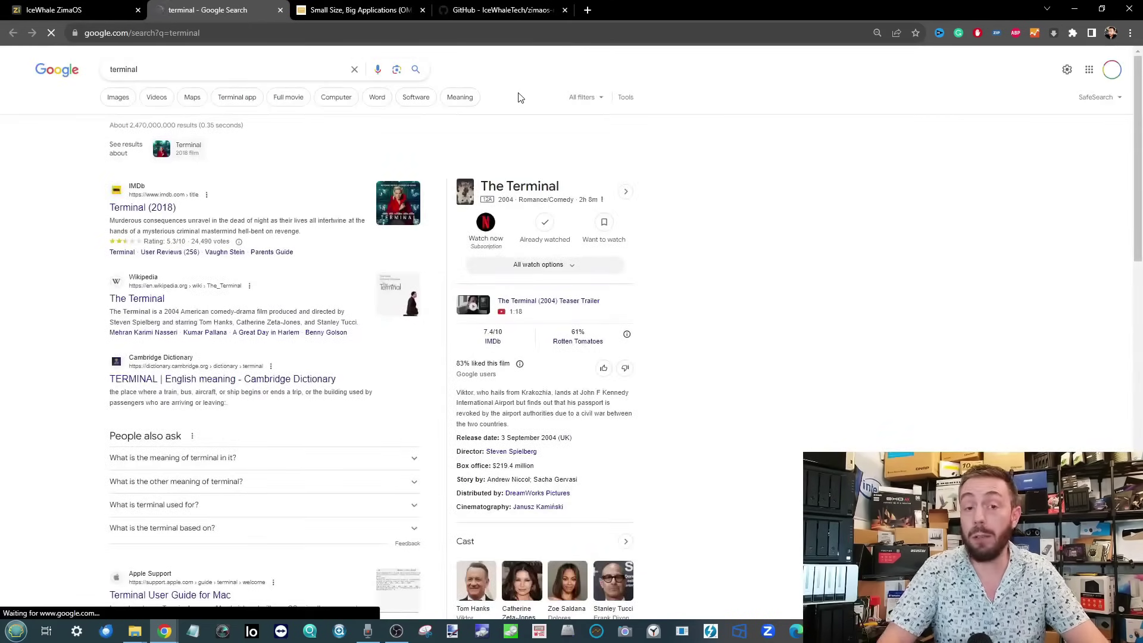
- Return to the ZimaOS dashboard and replace the search text with "plex"
key(ctrl+shift+Tab)
double_click(475, 95)
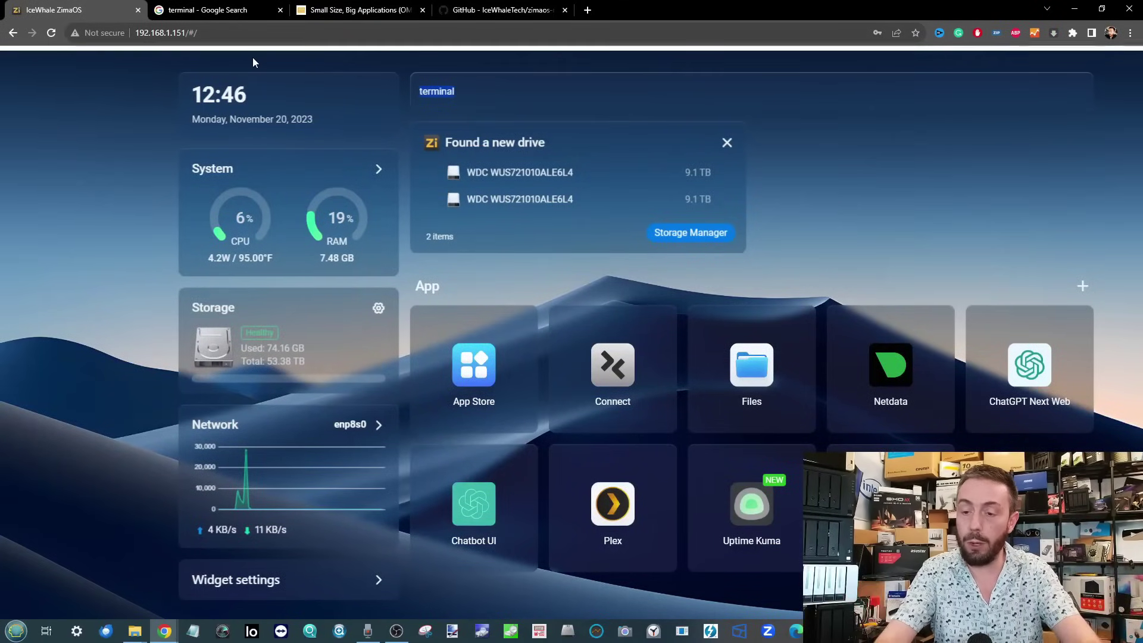
text(plex)
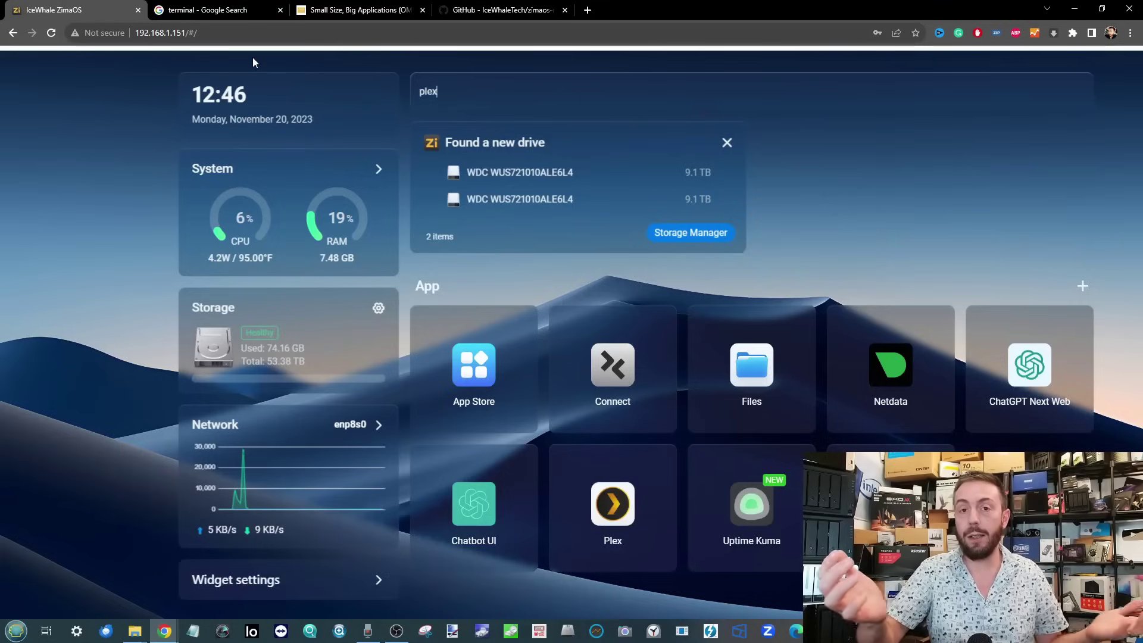
mouse_move(620, 517)
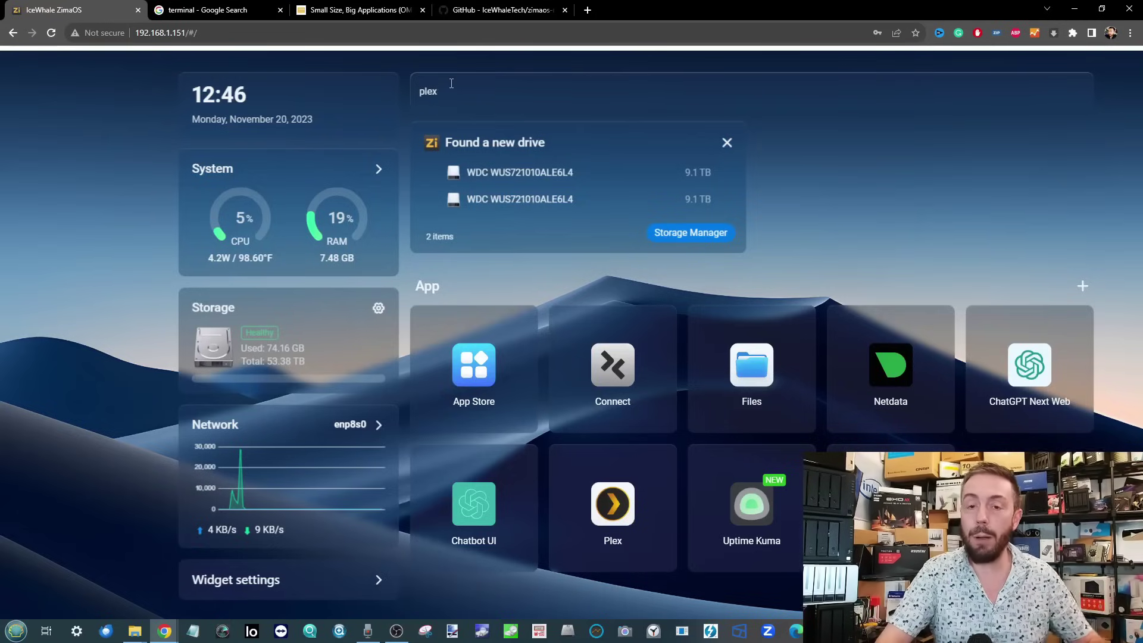
double_click(436, 97)
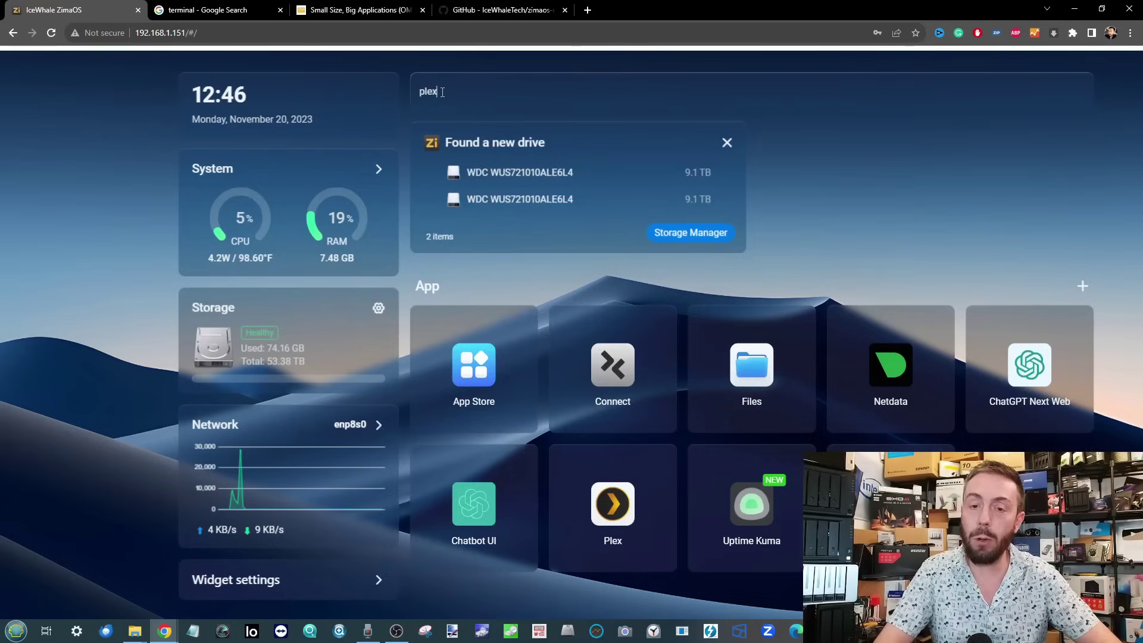
- Expand the dashboard's System widget, and open Netdata to examine its System Overview charts and CPUs section
click(372, 170)
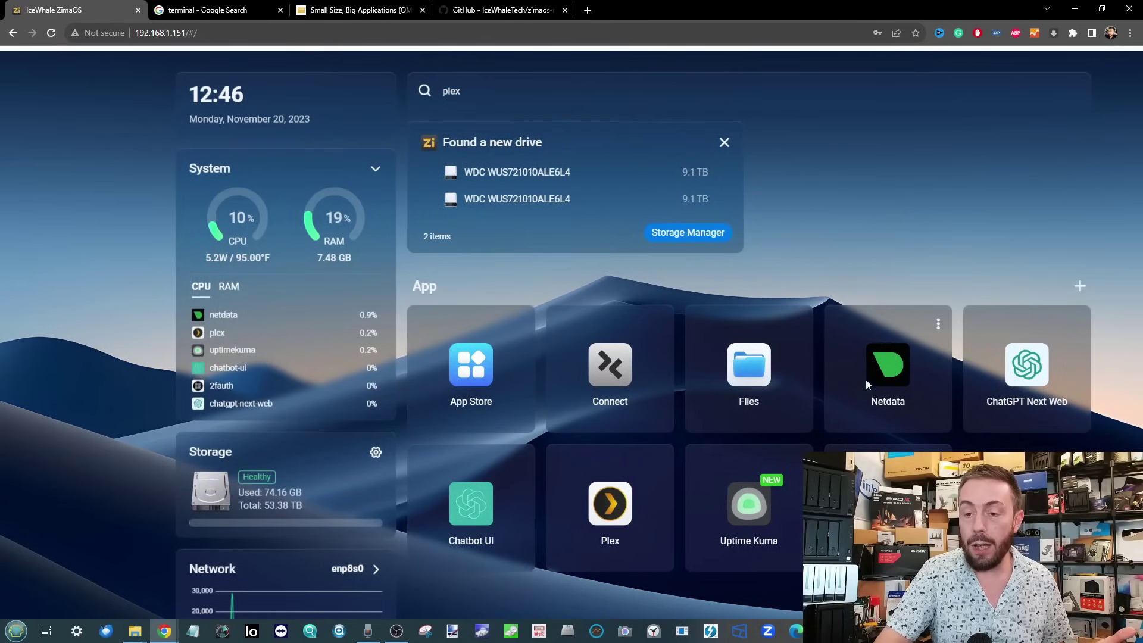
click(887, 364)
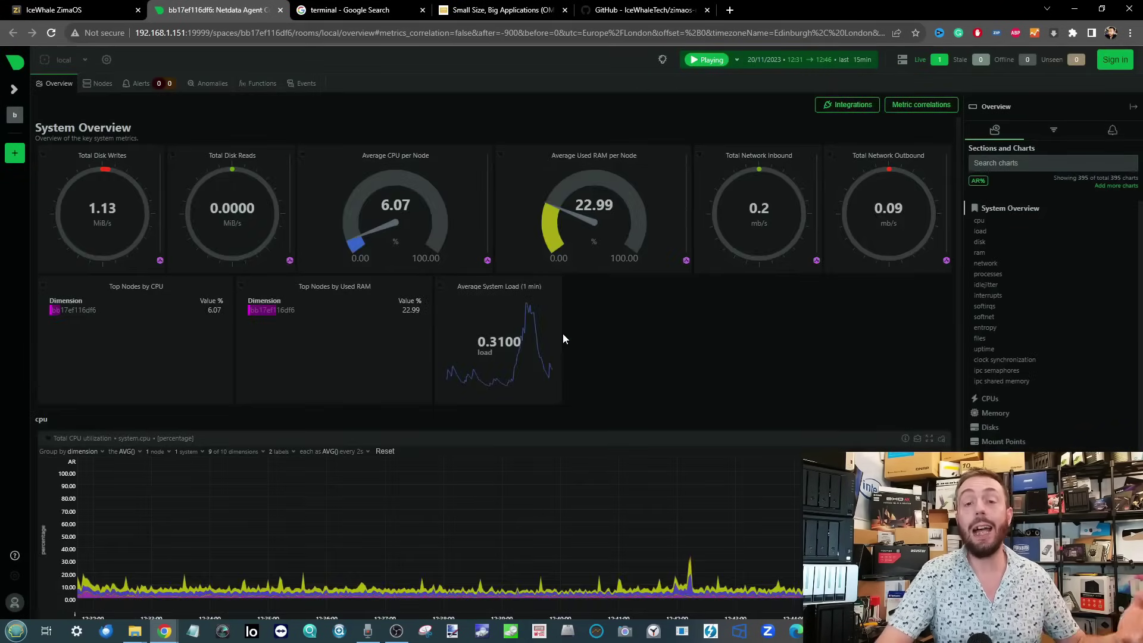
scroll(565, 339, down, 2)
scroll(564, 337, down, 15)
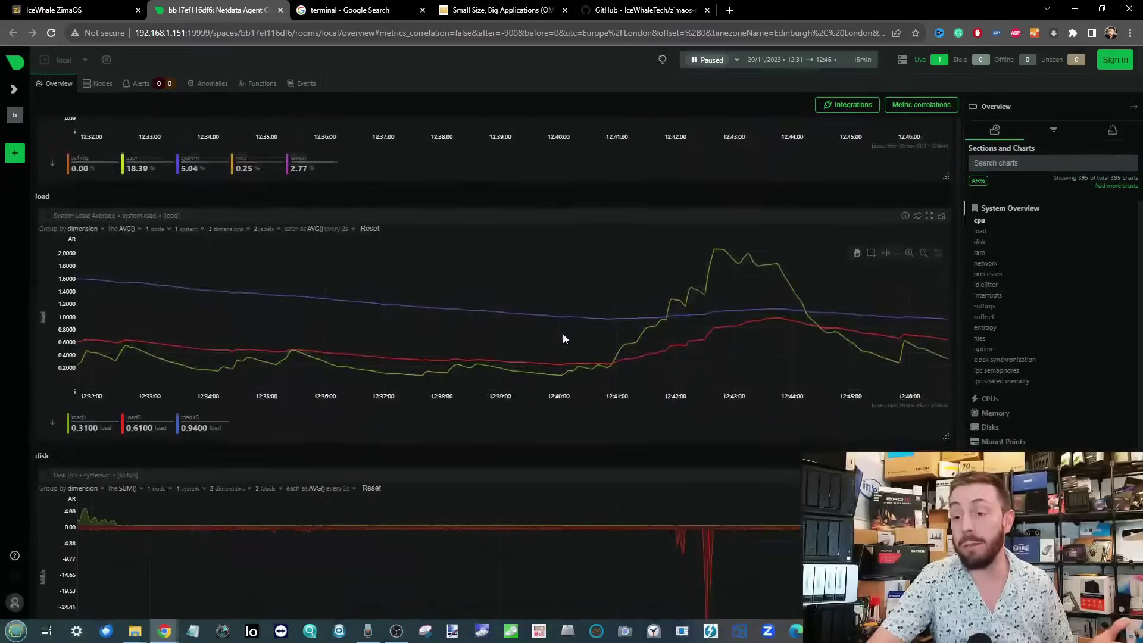
scroll(564, 338, down, 2)
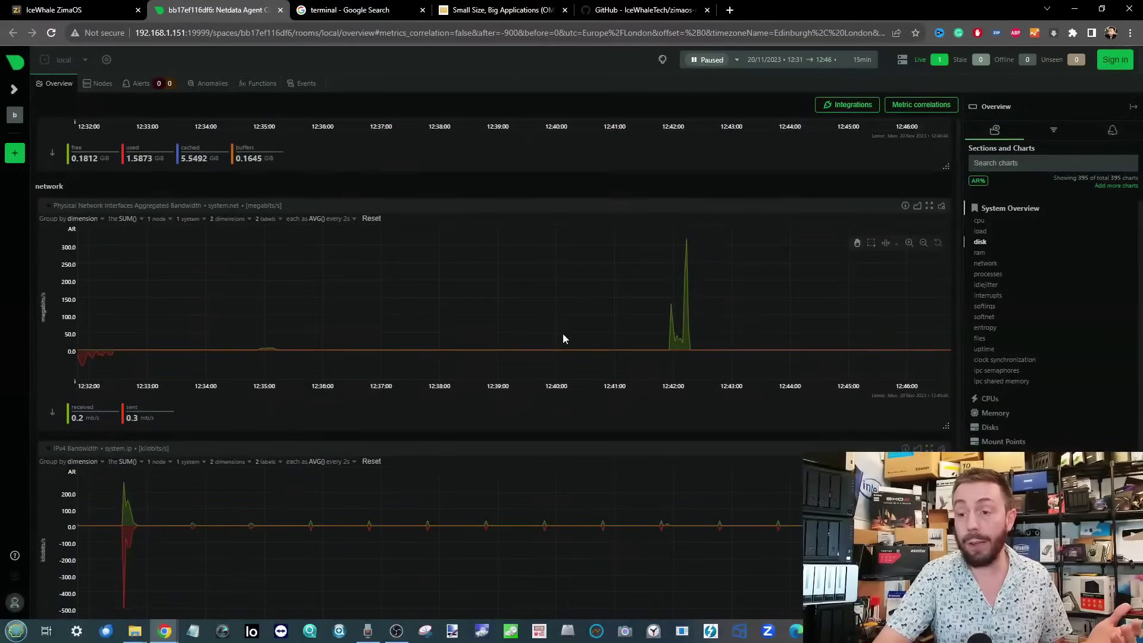
scroll(785, 325, down, 10)
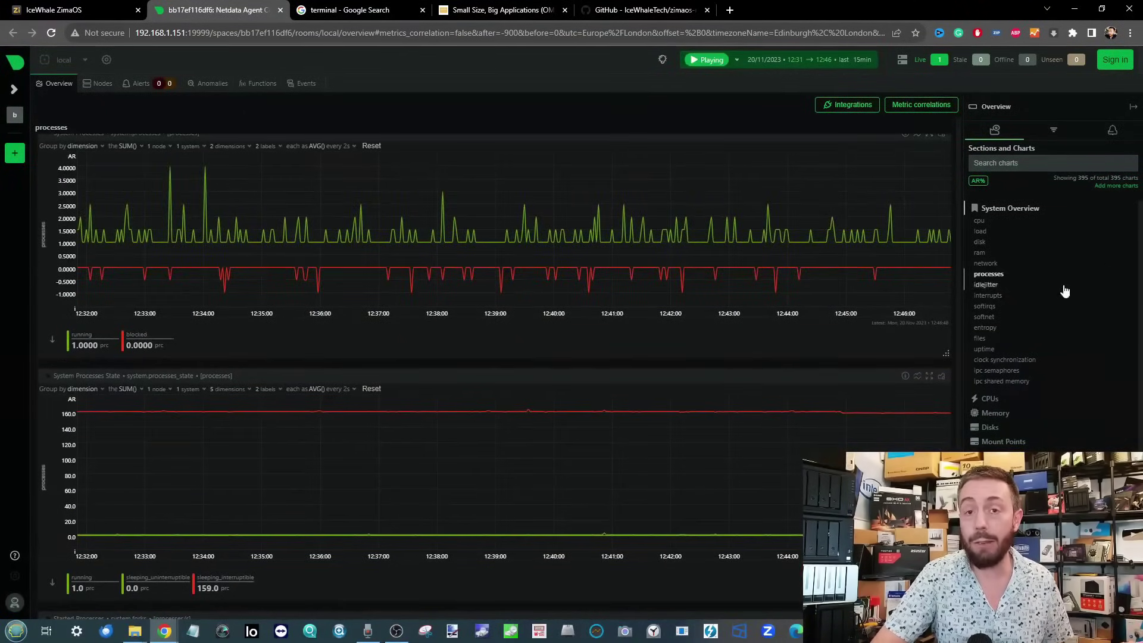
click(989, 398)
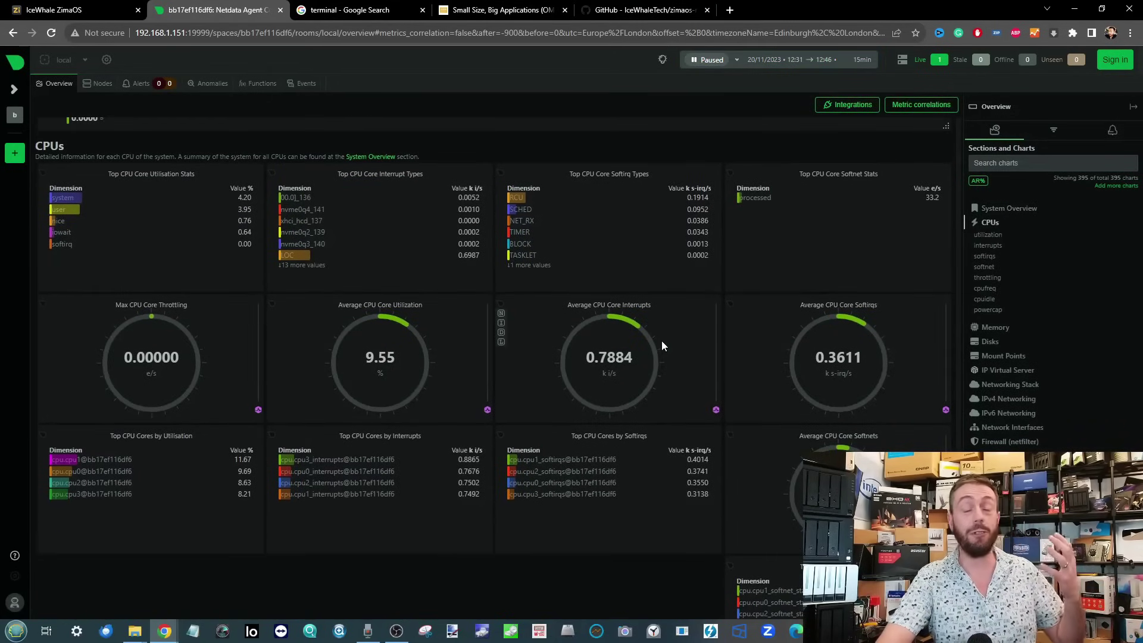
scroll(662, 346, down, 4)
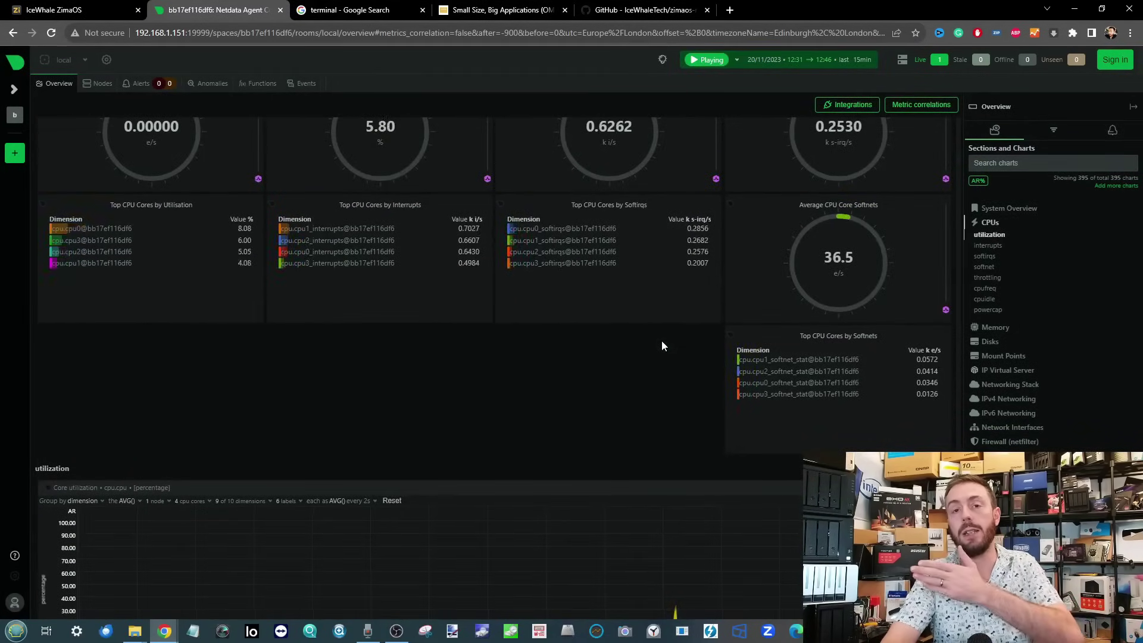
- Close the Google search results and return to the ZimaOS dashboard to examine the System widget's CPU and RAM usage
click(423, 10)
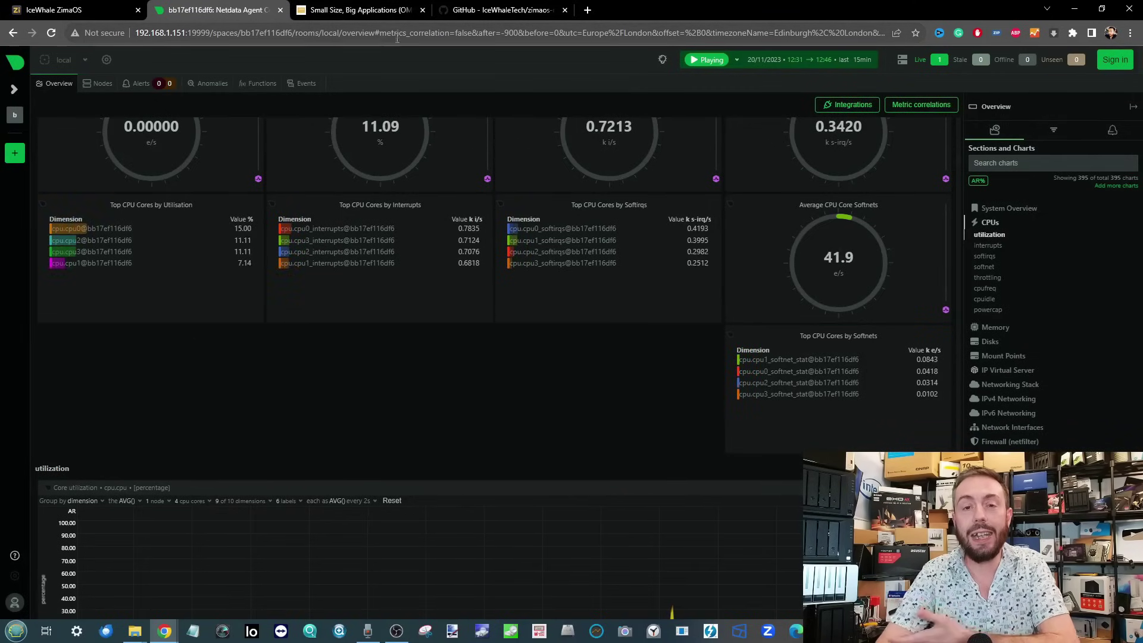
click(66, 11)
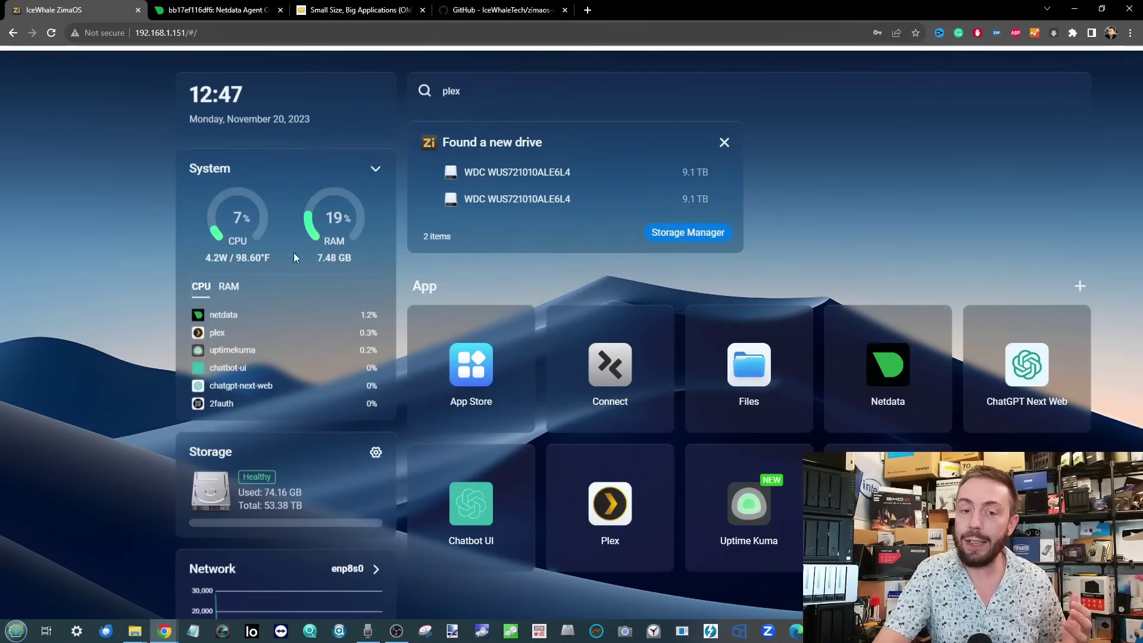
scroll(270, 242, up, 5)
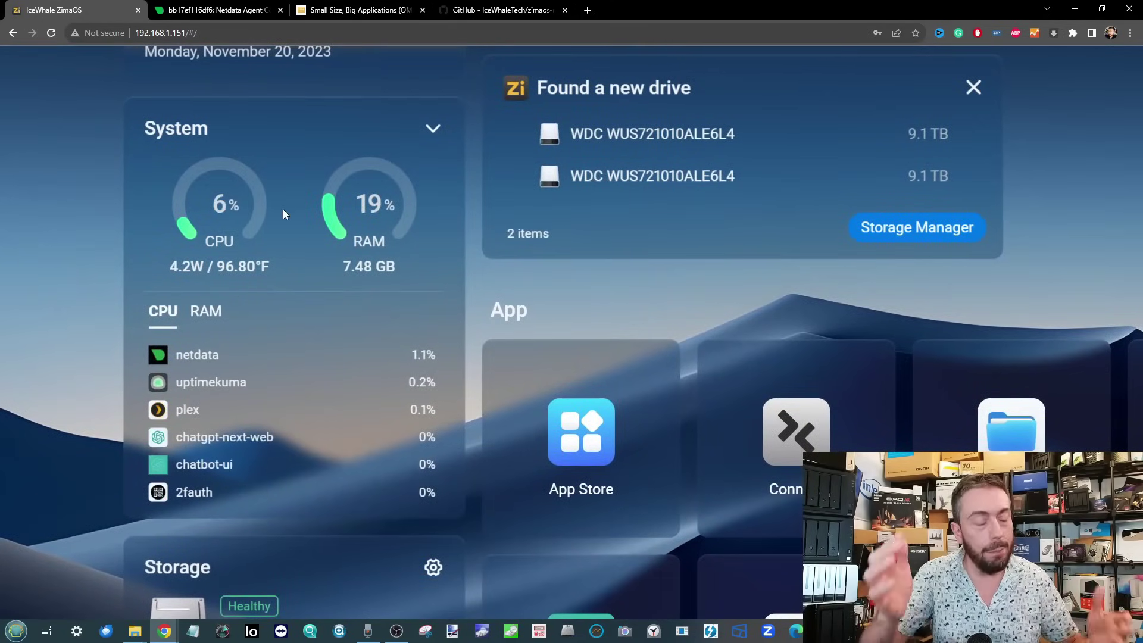
scroll(283, 209, down, 5)
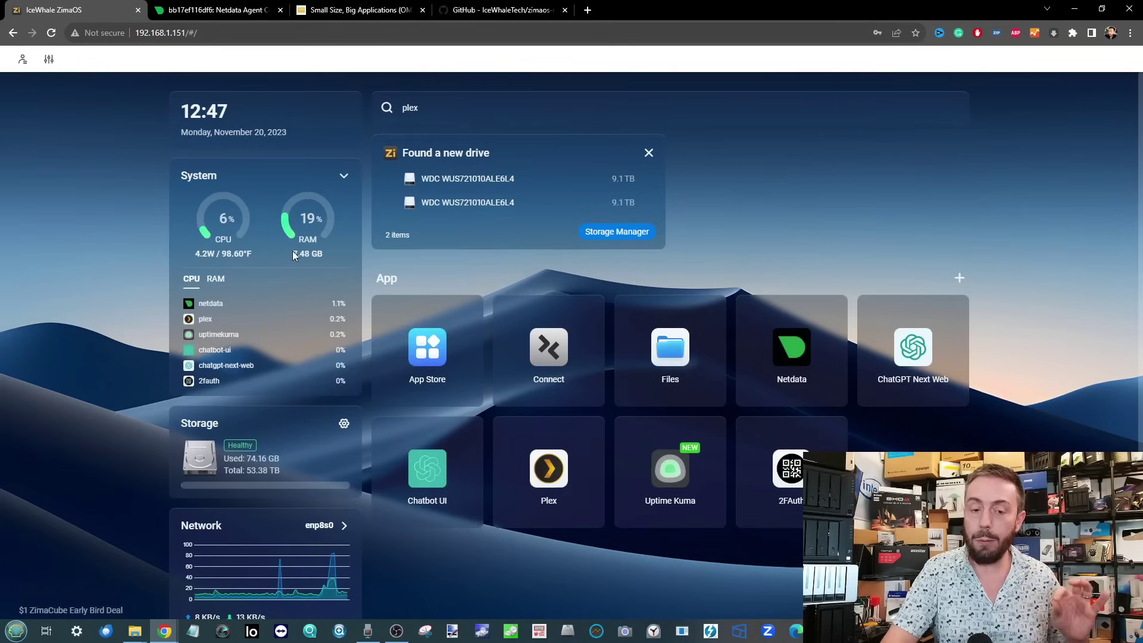
scroll(315, 305, down, 2)
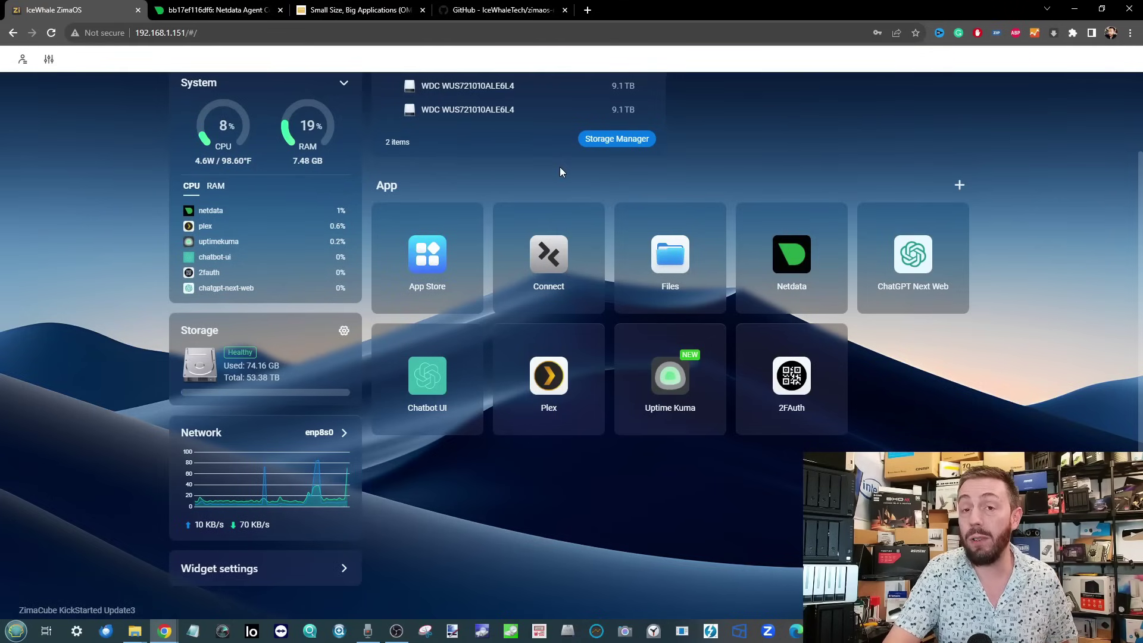
- Browse the App Store catalogue and view the form for adding a containerized application, closing it without installing
click(434, 262)
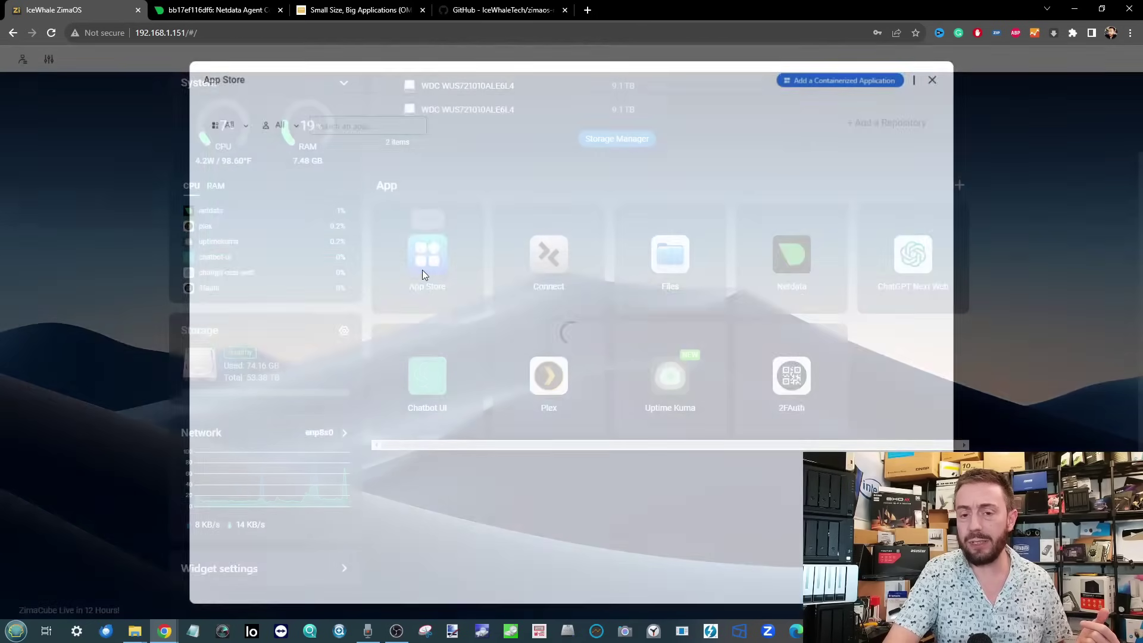
scroll(424, 275, down, 6)
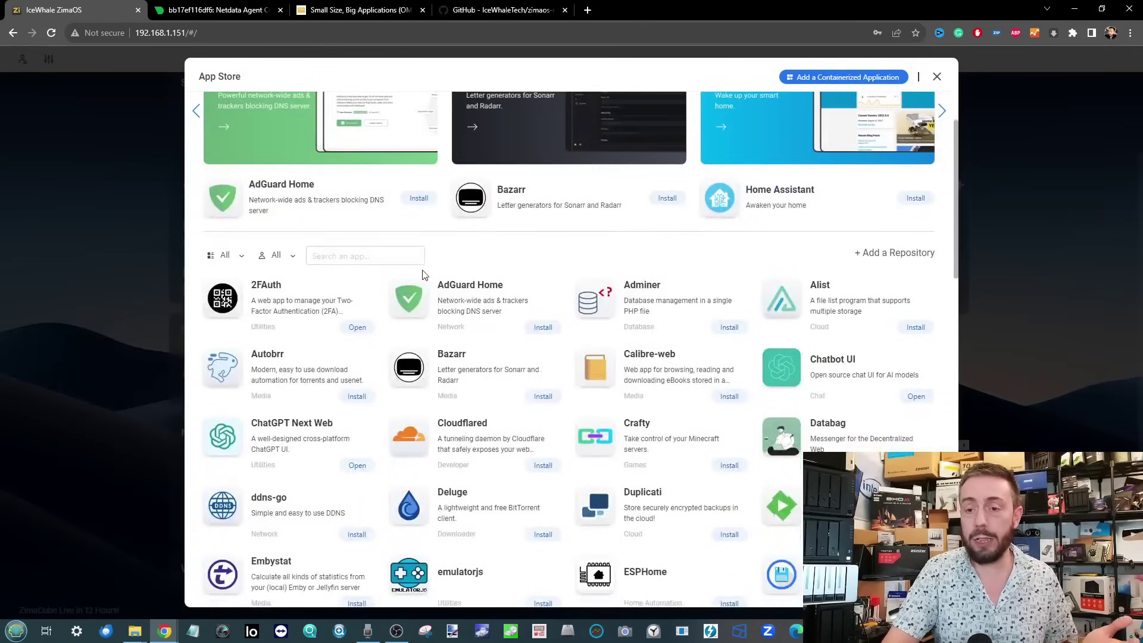
scroll(424, 274, down, 6)
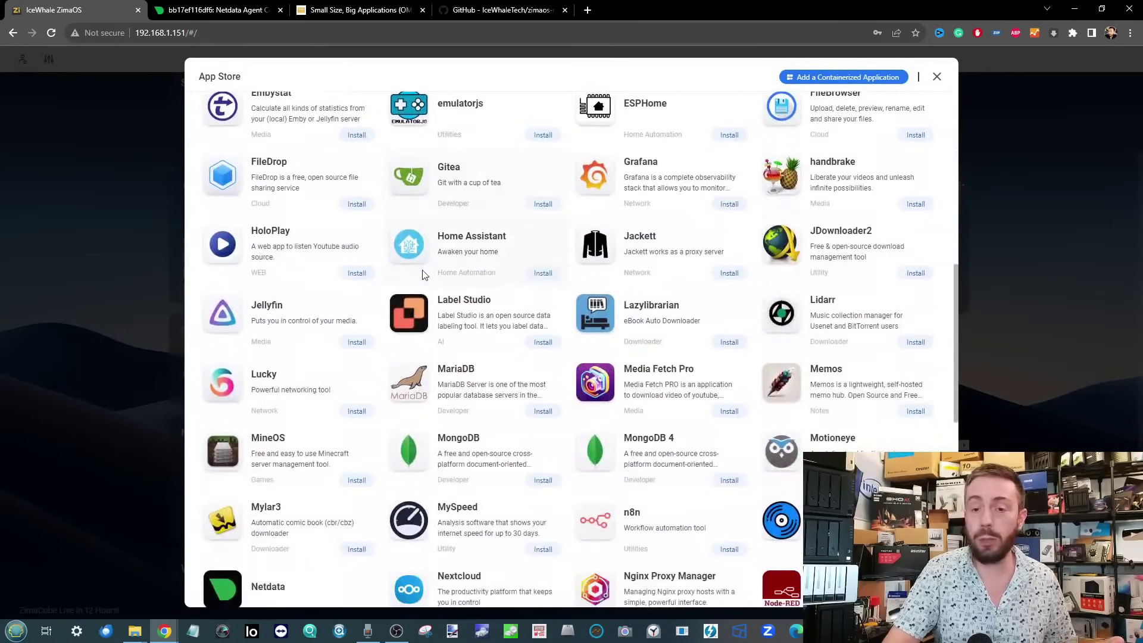
scroll(425, 274, down, 8)
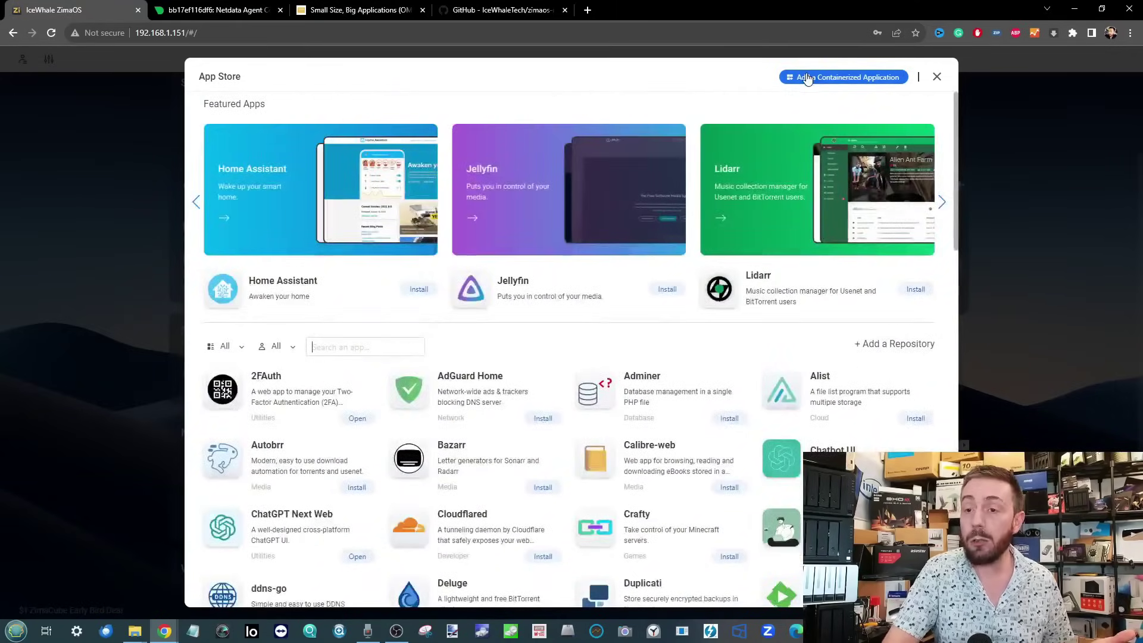
click(807, 78)
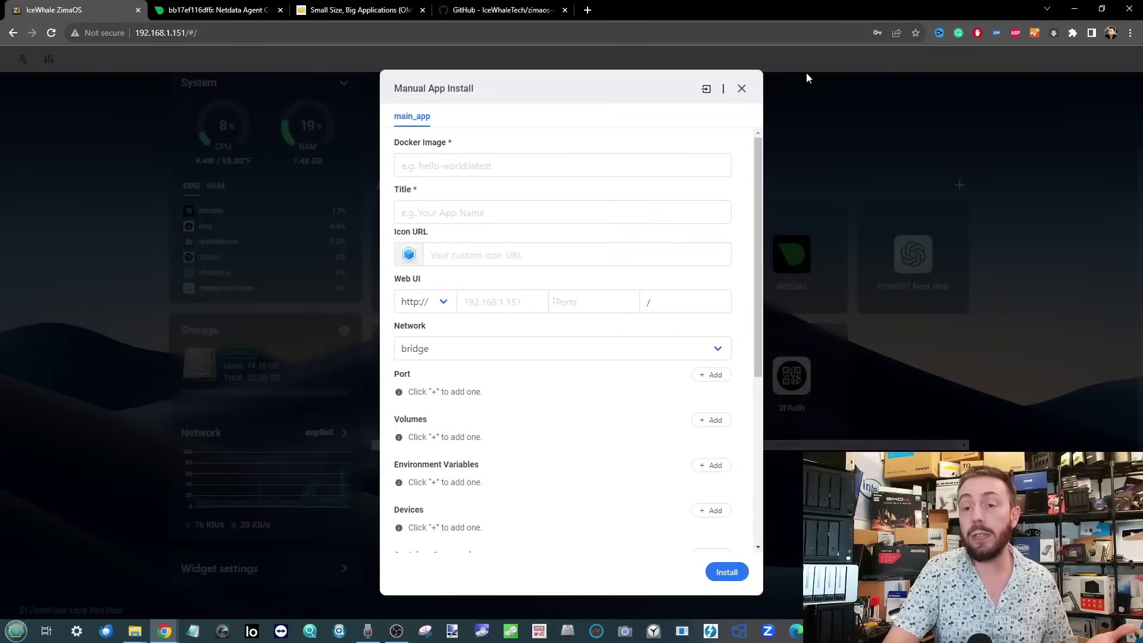
click(741, 89)
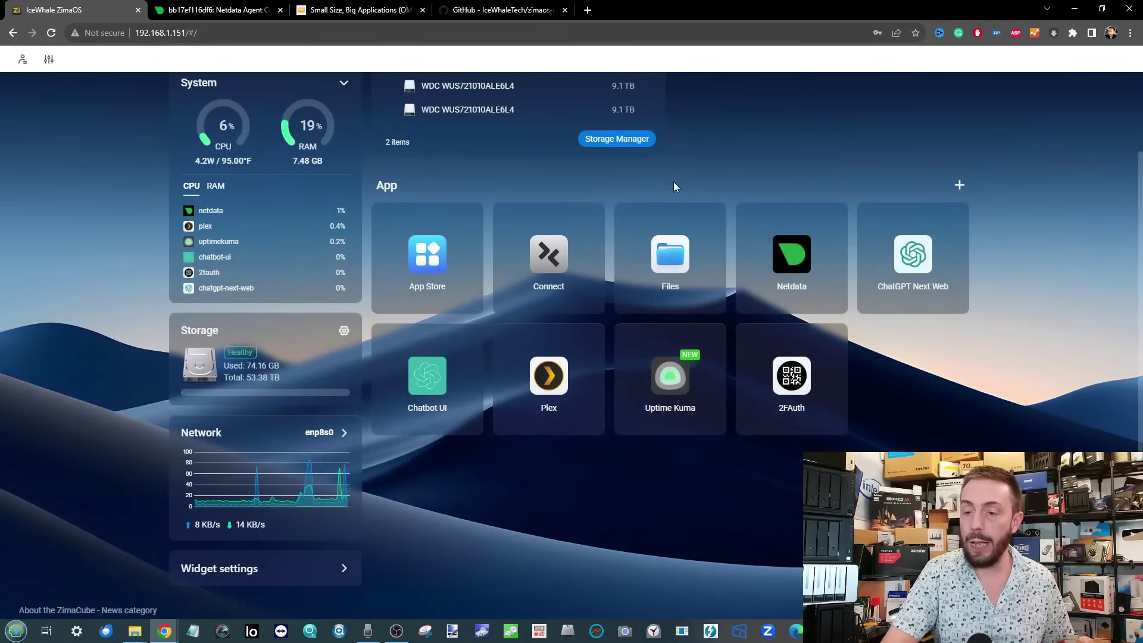
- Open Plex from the ZimaOS dashboard and show the ZimaCube server's recently added media
click(536, 390)
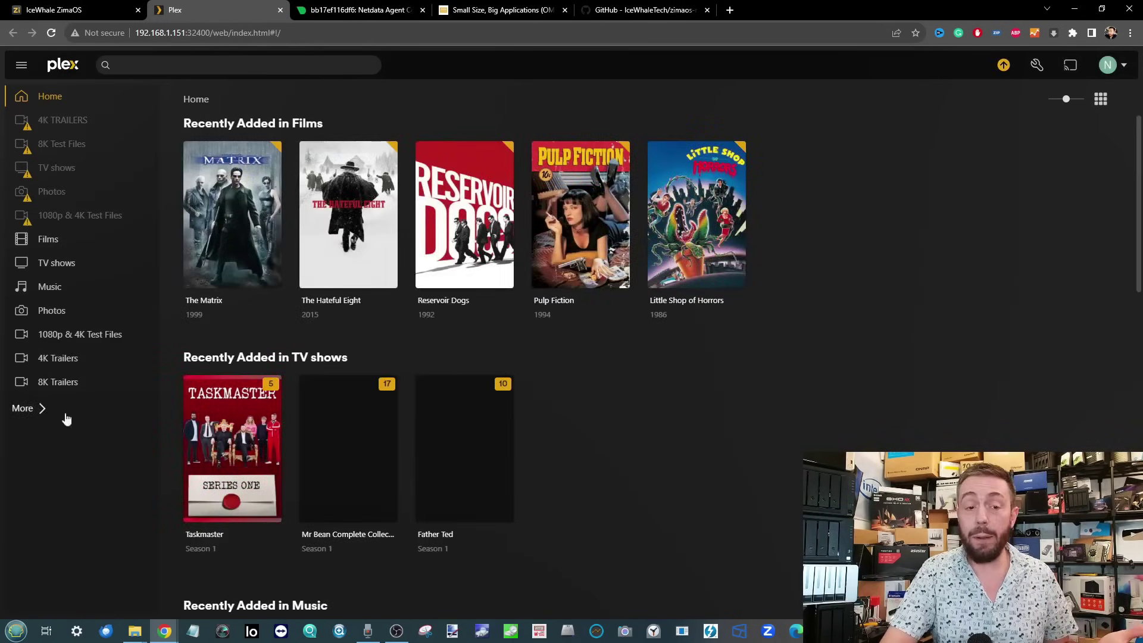
click(22, 408)
scroll(110, 247, down, 4)
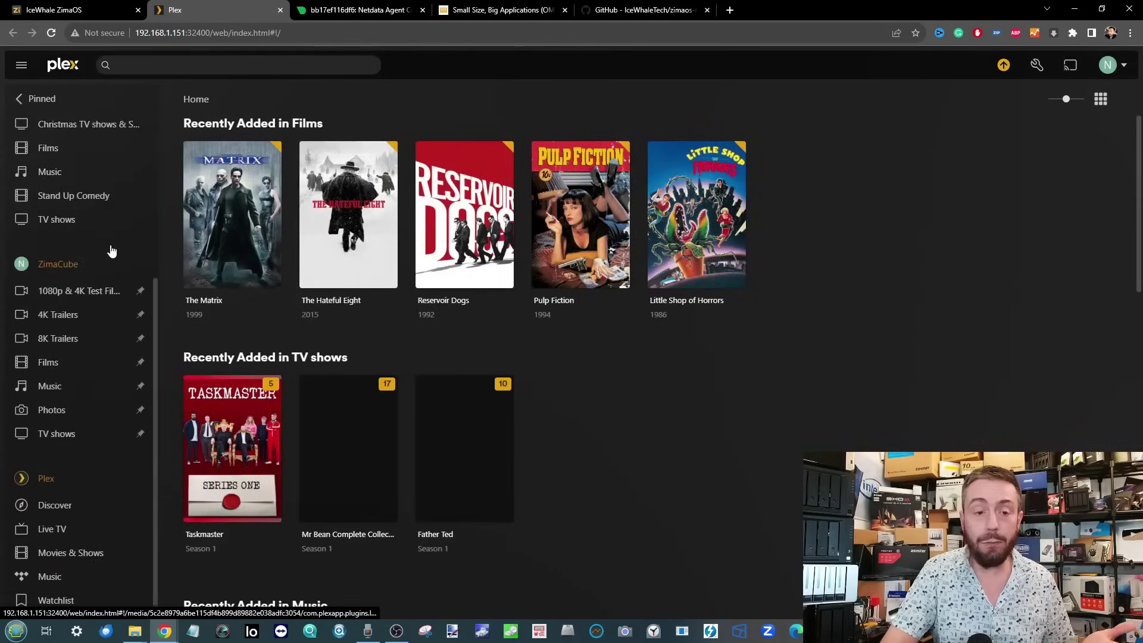
click(68, 256)
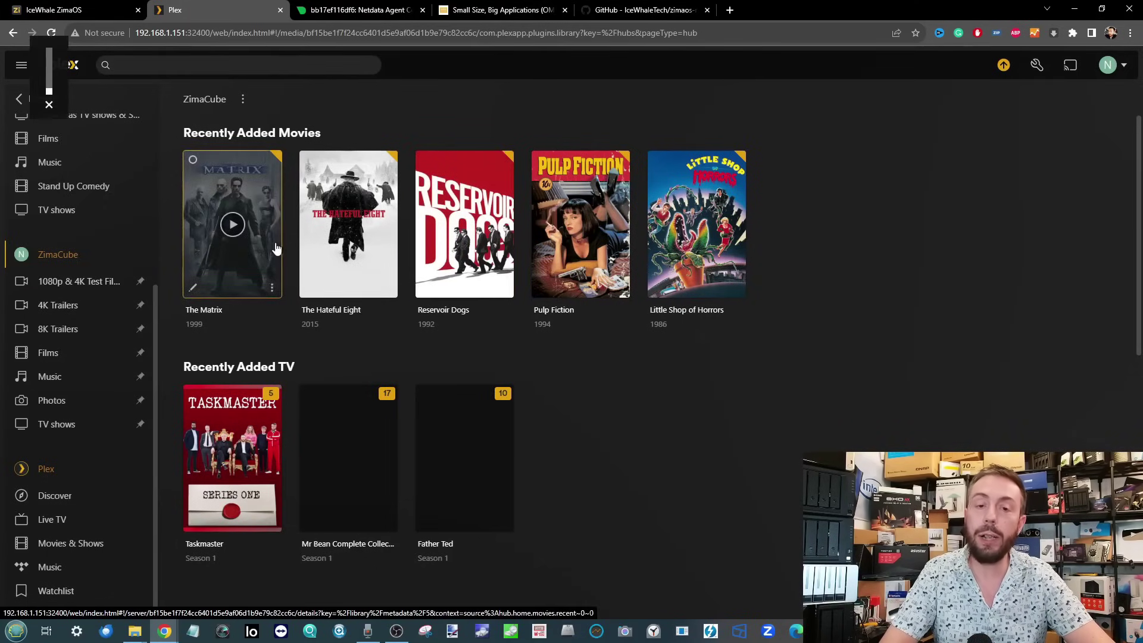
- Play jellyfish-10-mbps-hd-hevc from the ZimaCube server's 1080p & 4K Test Files library
click(83, 283)
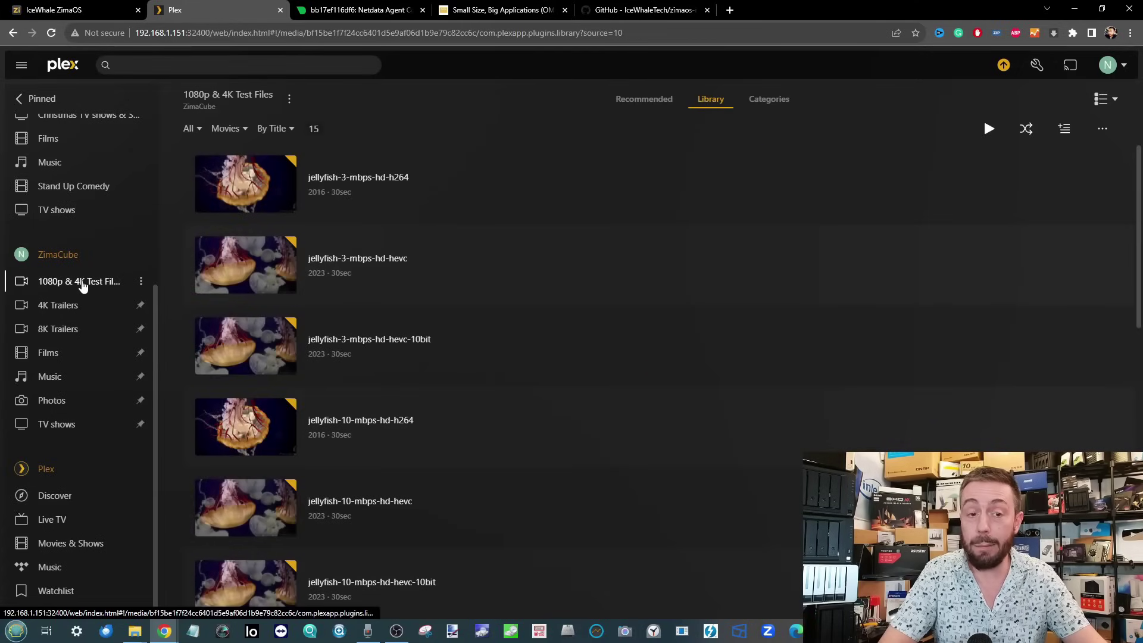
scroll(390, 237, down, 5)
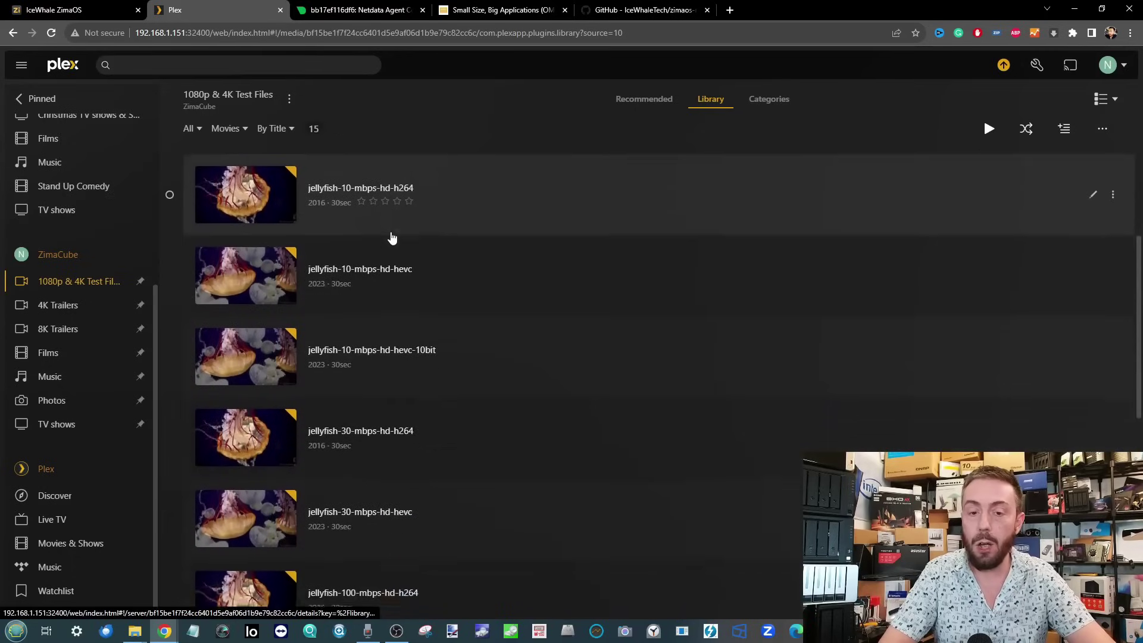
scroll(391, 237, up, 3)
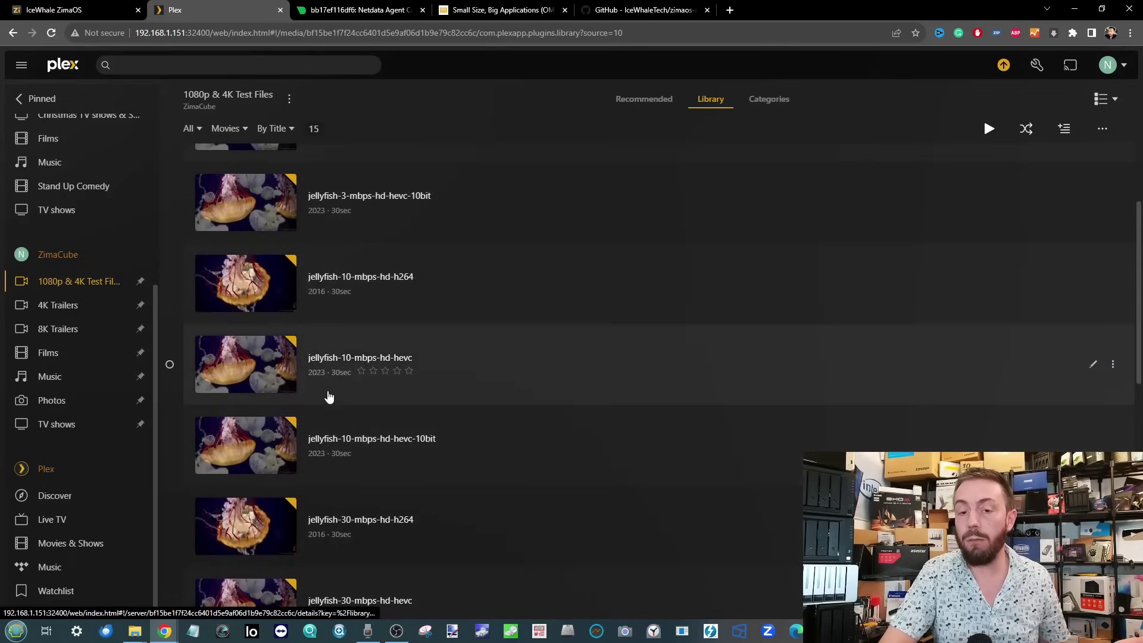
click(245, 364)
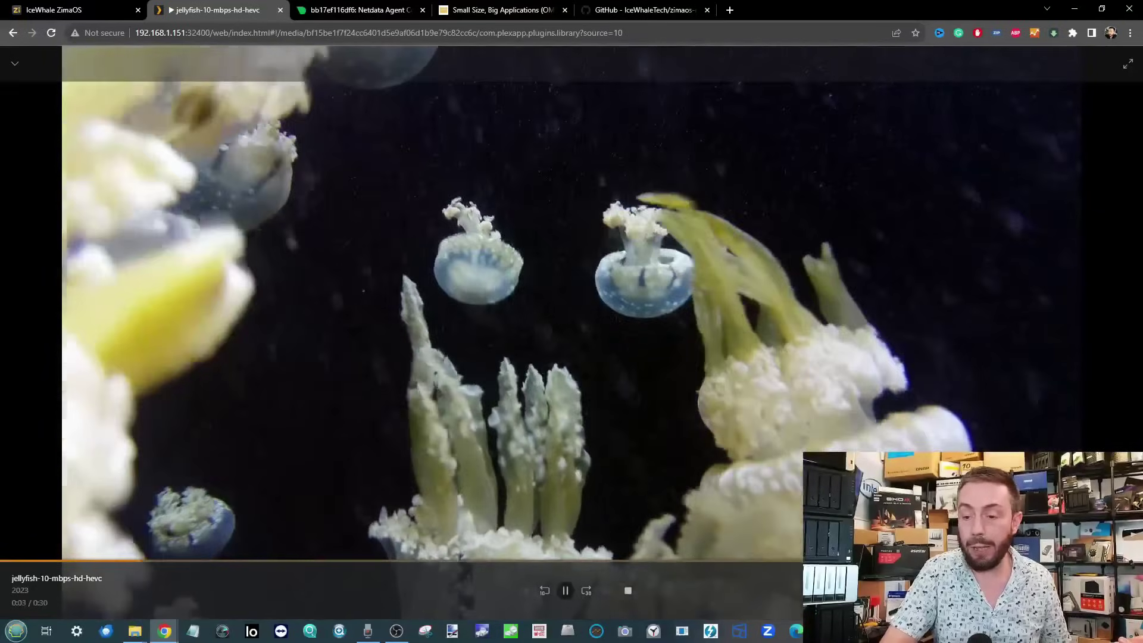
- Show the playing video's playback settings beside the Plex server dashboard's CPU graph, examine the usage, and stop playback
click(1089, 590)
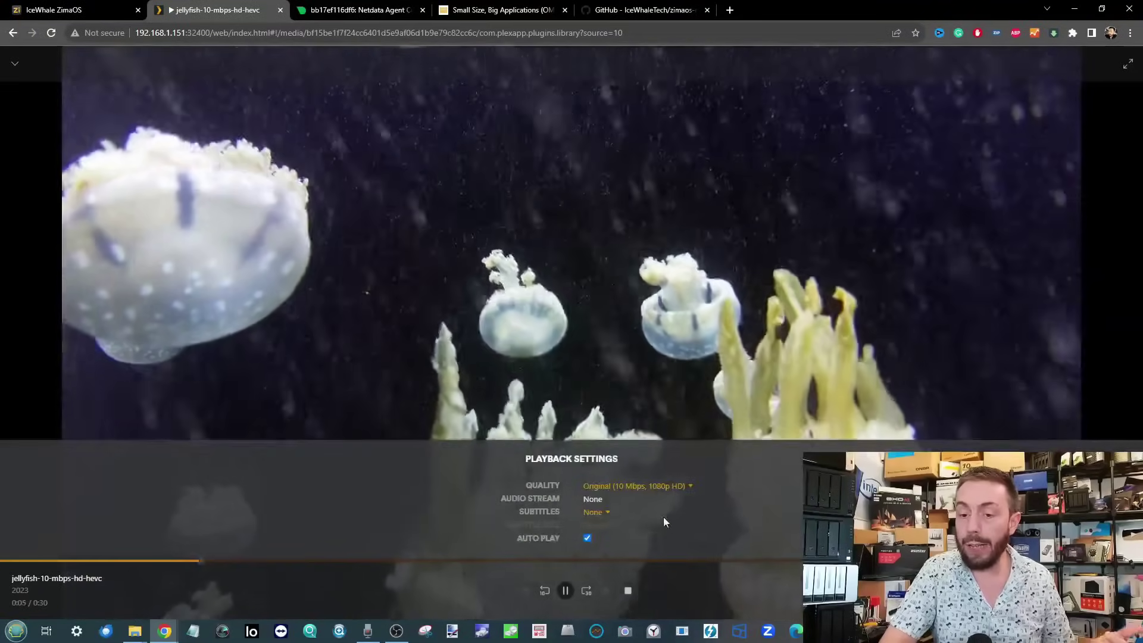
drag(999, 7, 0, 295)
click(1018, 140)
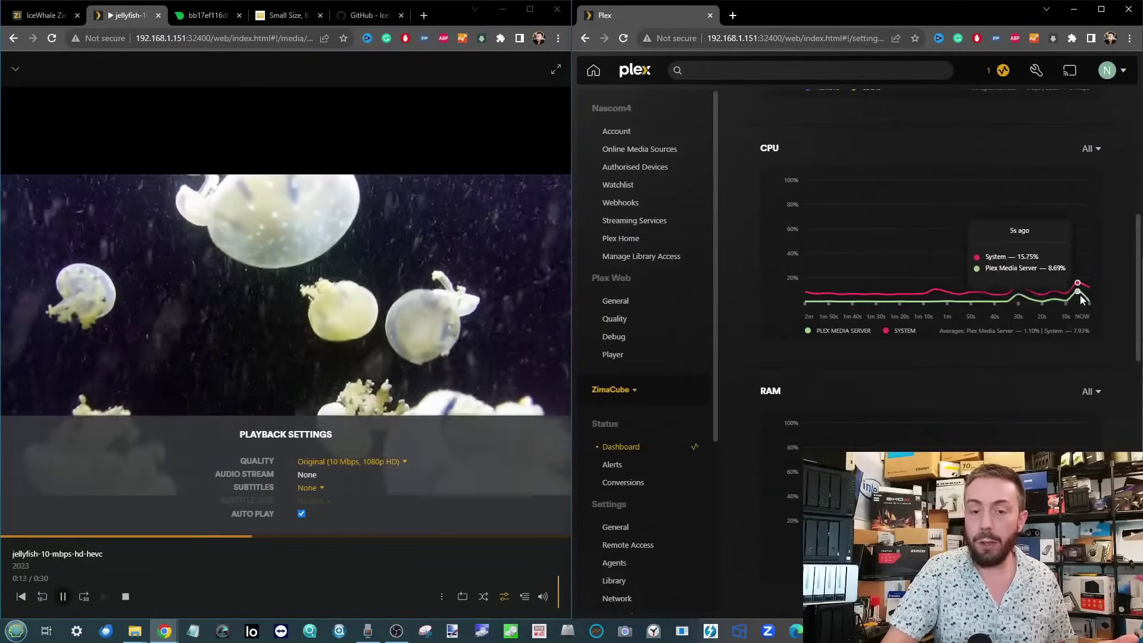
click(125, 597)
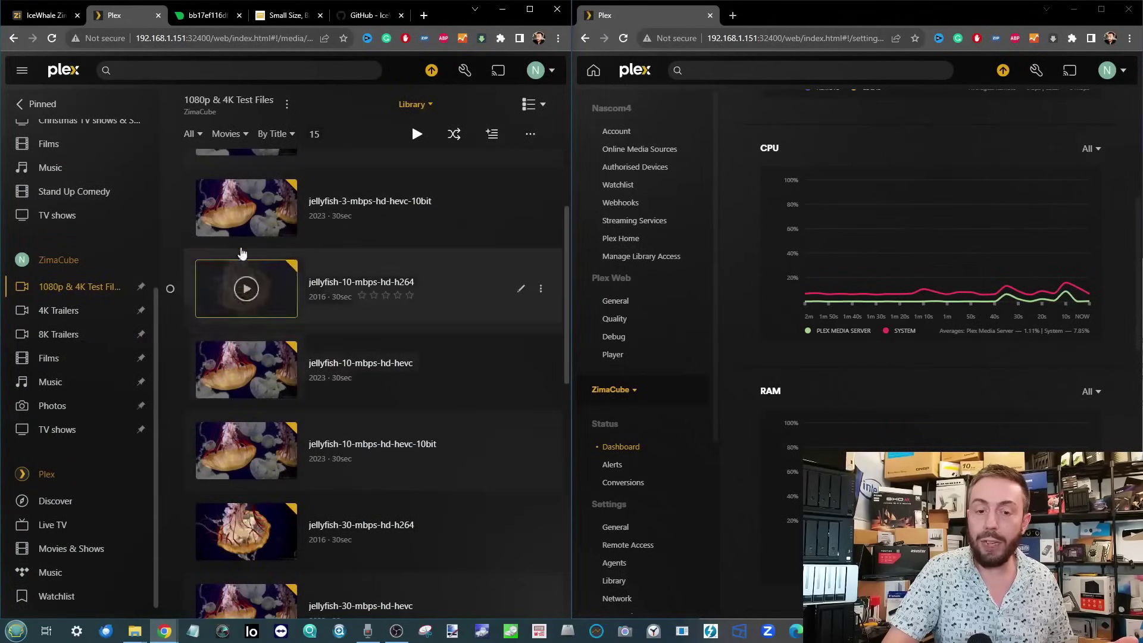
- Play jellyfish-30-mbps-hd-hevc from the 1080p & 4K Test Files library and show its playback settings
scroll(241, 253, down, 5)
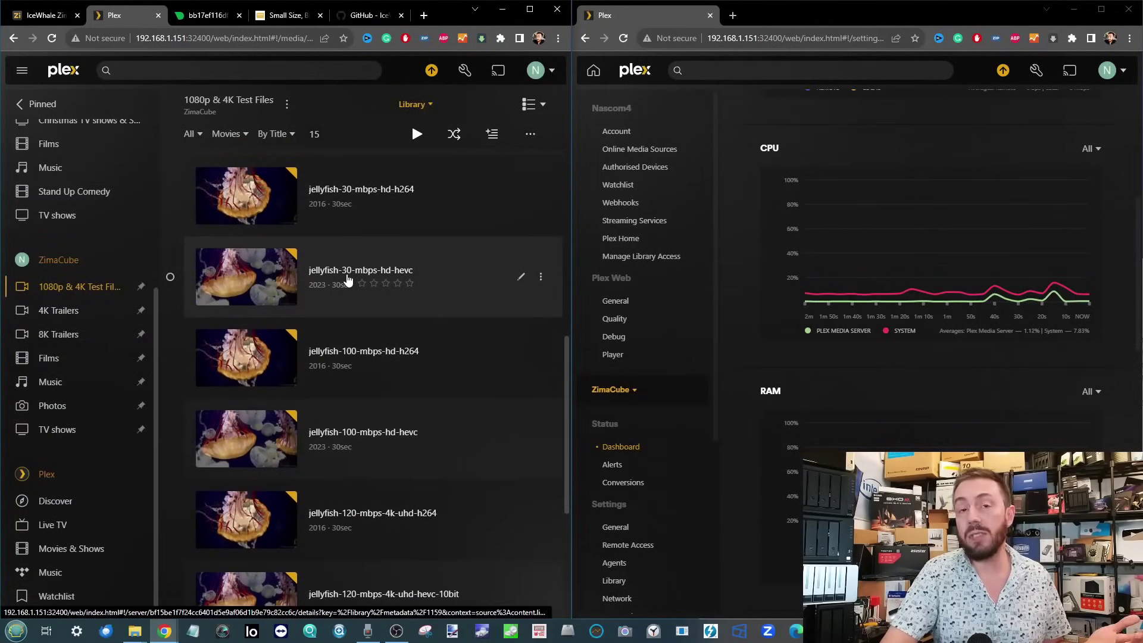
click(247, 279)
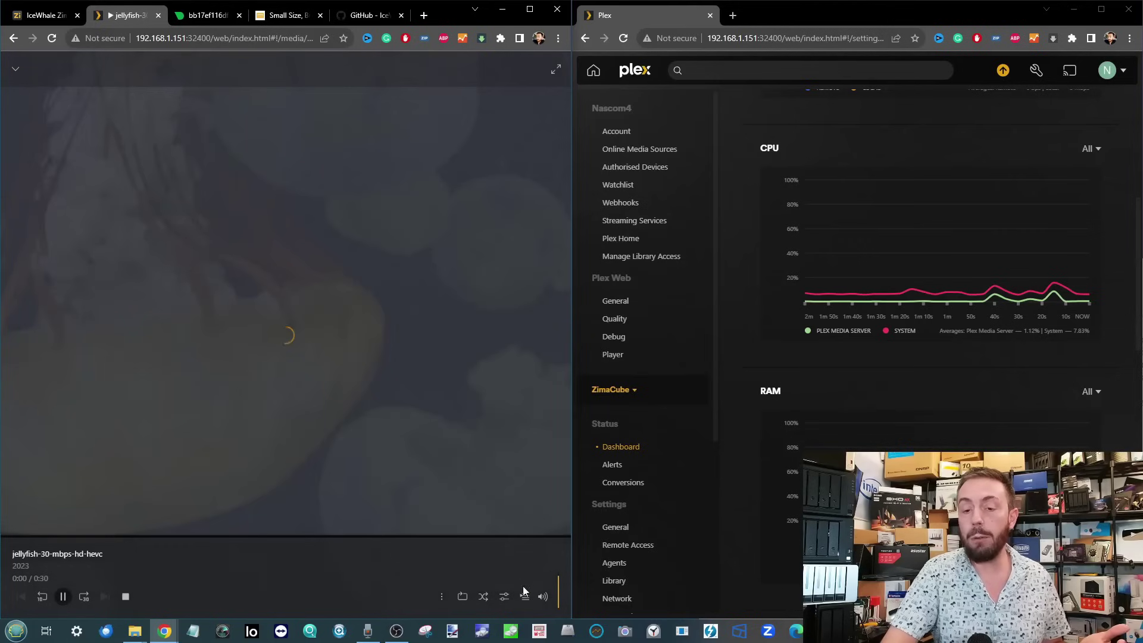
click(502, 598)
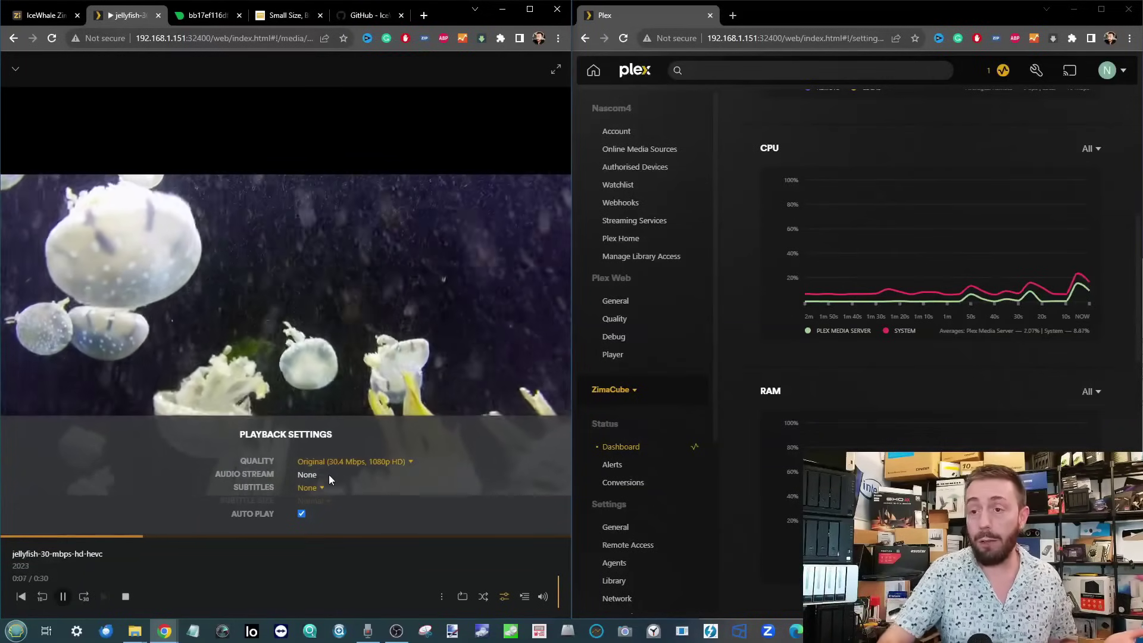
- Check the Plex server activity list during playback, skip the video ahead to 0:20, and stop it
click(1003, 71)
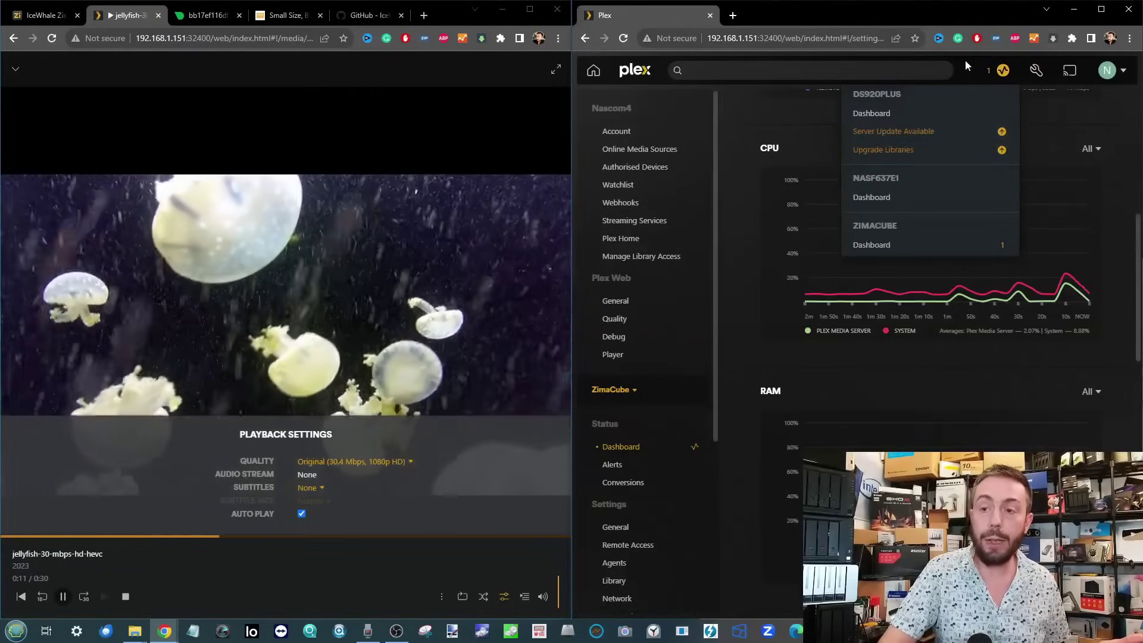
click(963, 64)
click(387, 536)
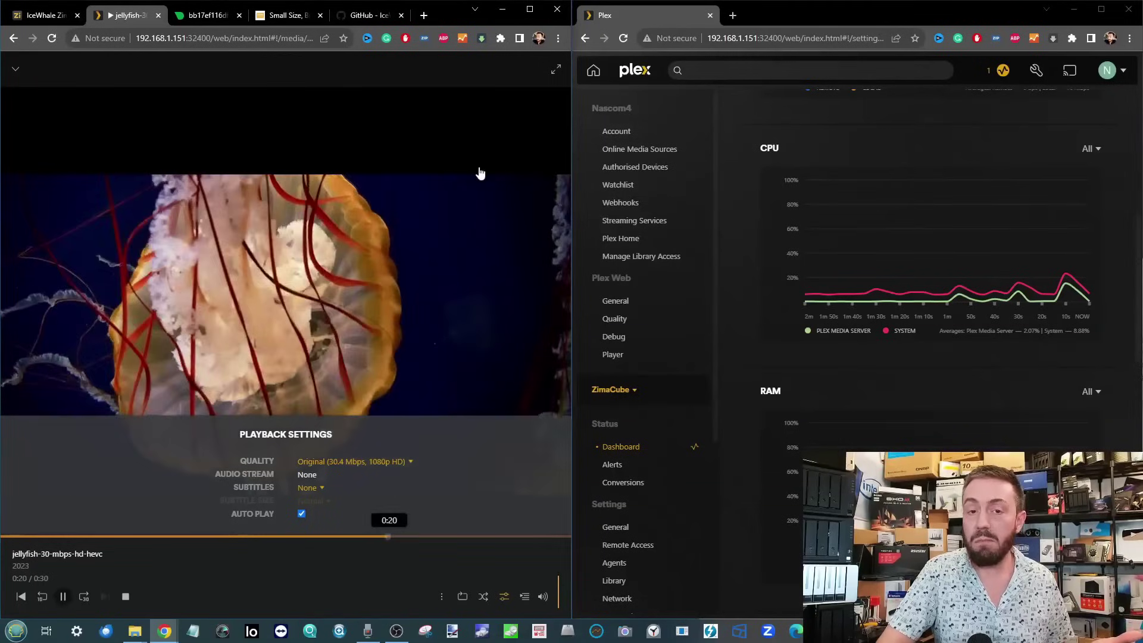
click(126, 597)
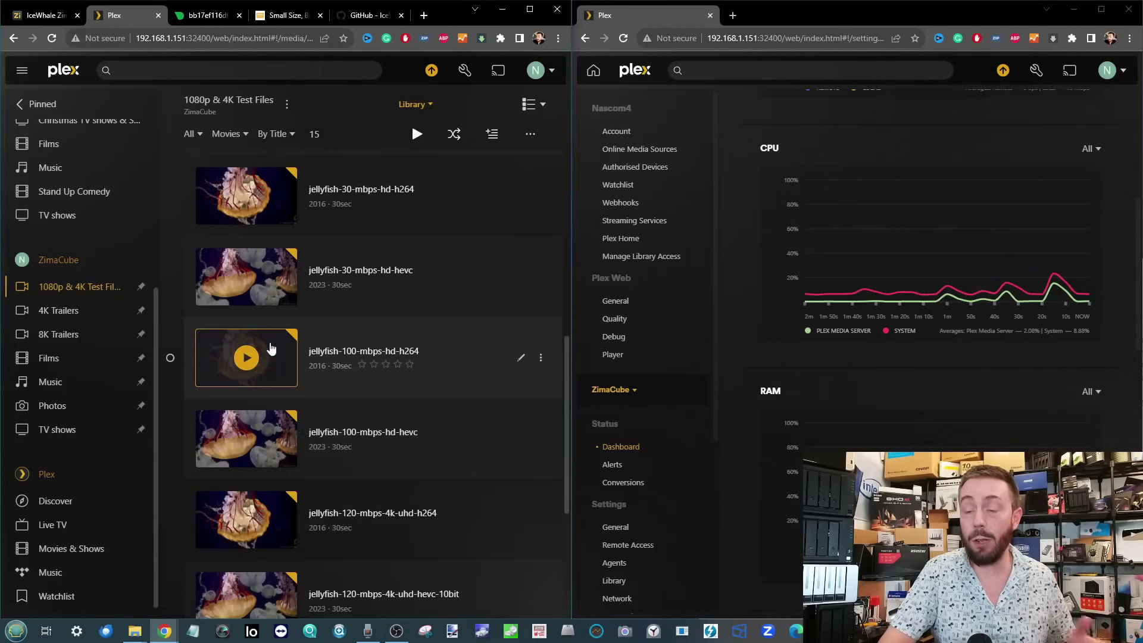
- Open the ZimaCube server's Transcoder settings in Plex to examine the transcoding options
mouse_move(982, 252)
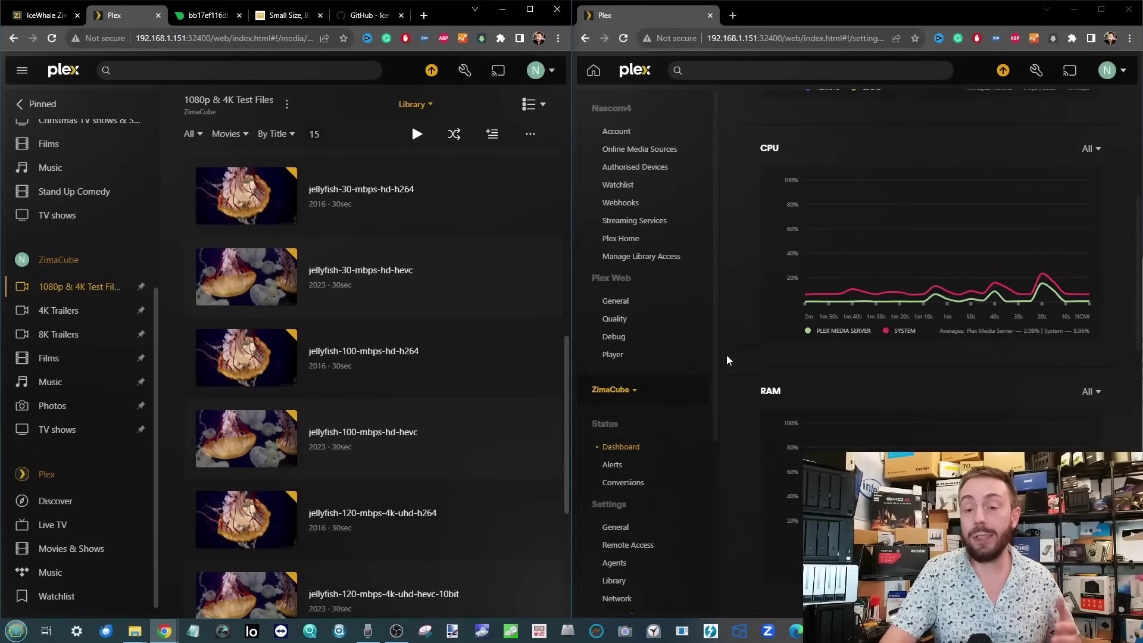
click(614, 527)
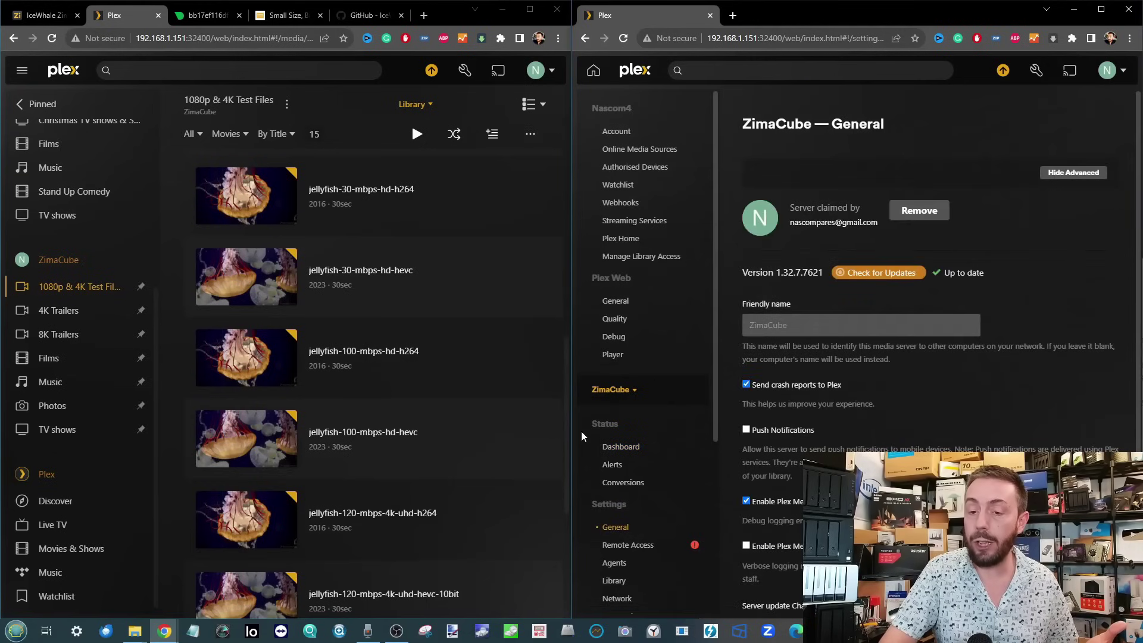
scroll(645, 404, down, 3)
click(643, 439)
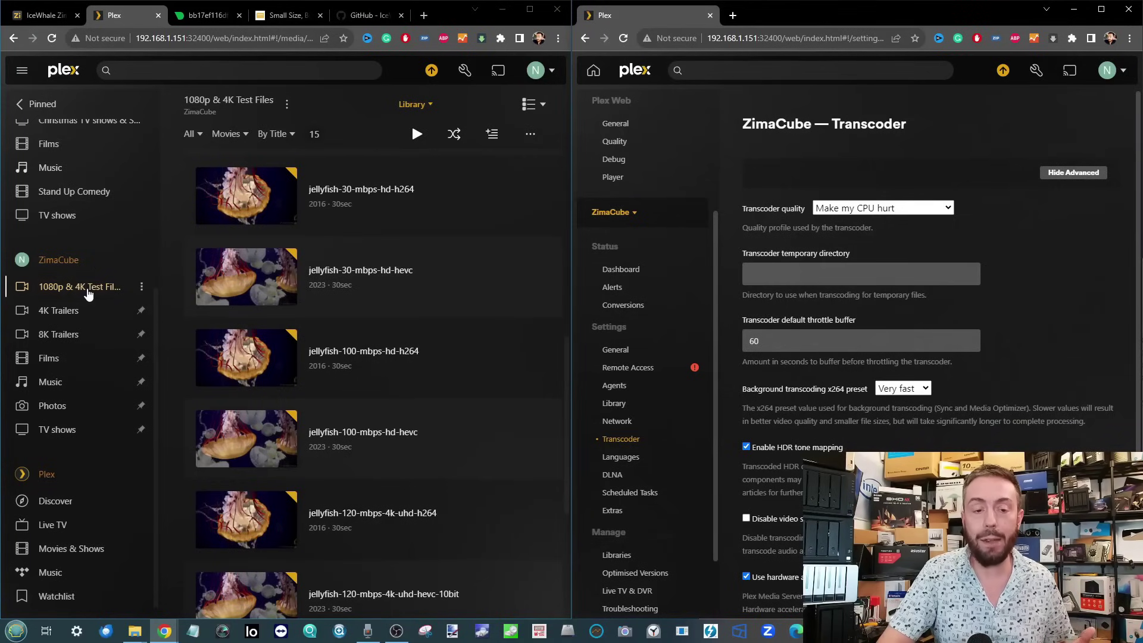
- View the ZimaCube server's recently added media in Plex, and open the Files overview in ZimaOS
click(65, 262)
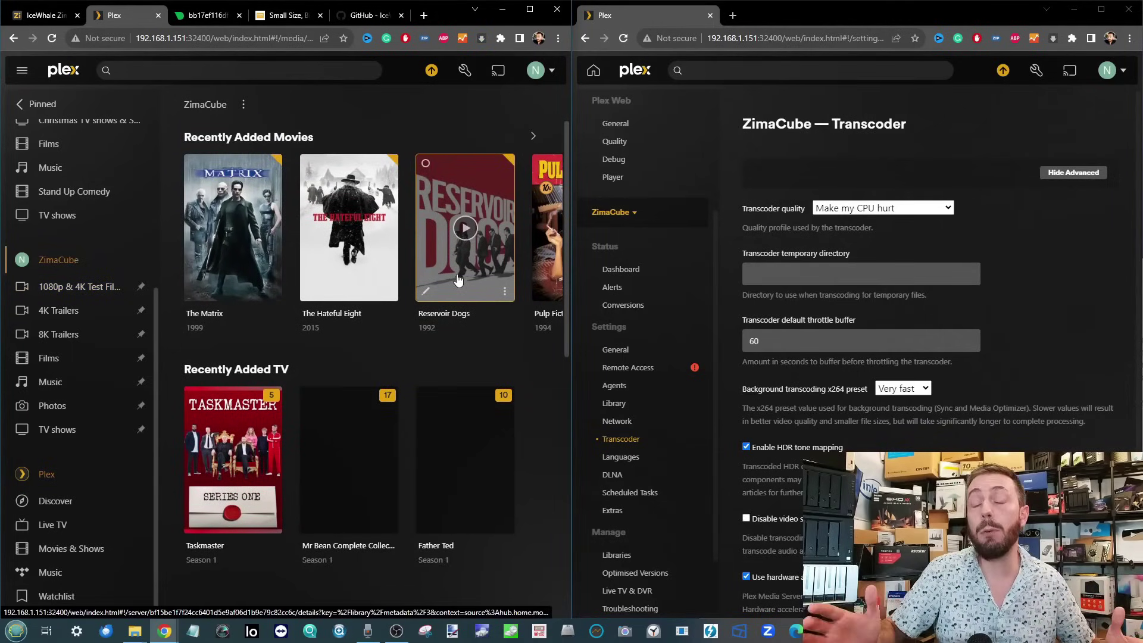
click(67, 13)
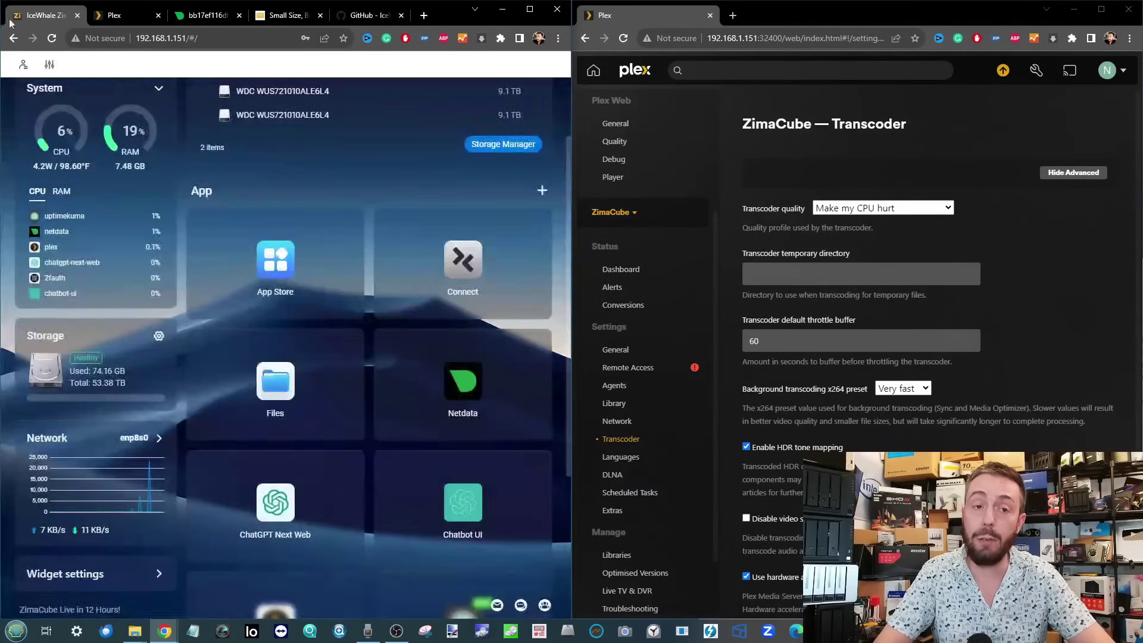
click(272, 381)
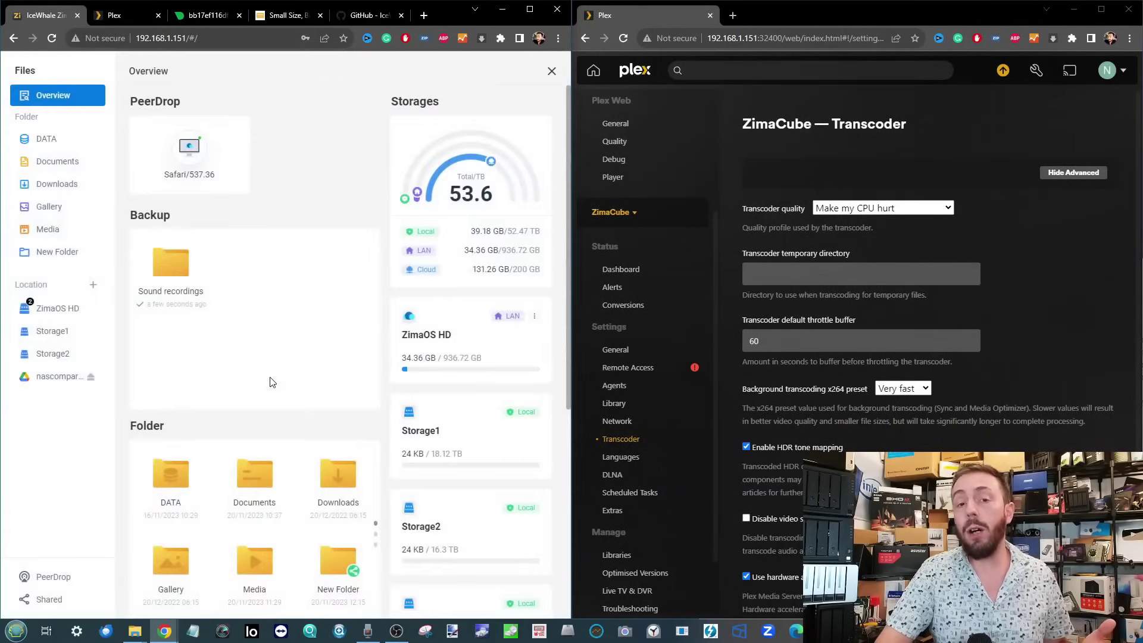
- Bring the ZimaOS browser window back into view and enlarge it to fill the screen
click(557, 11)
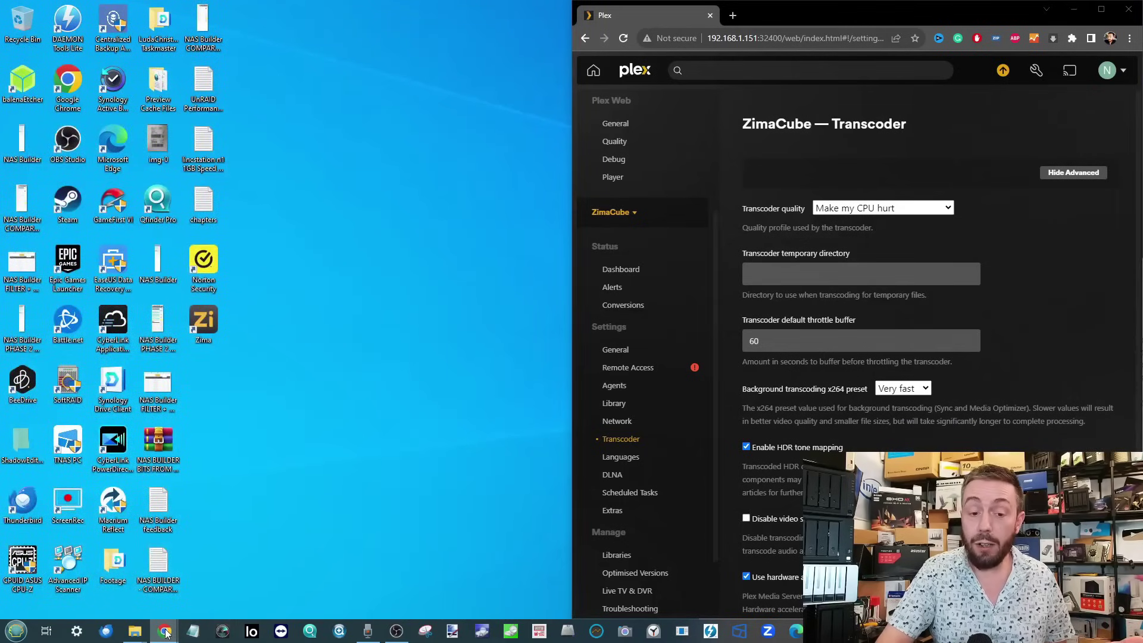
mouse_move(166, 634)
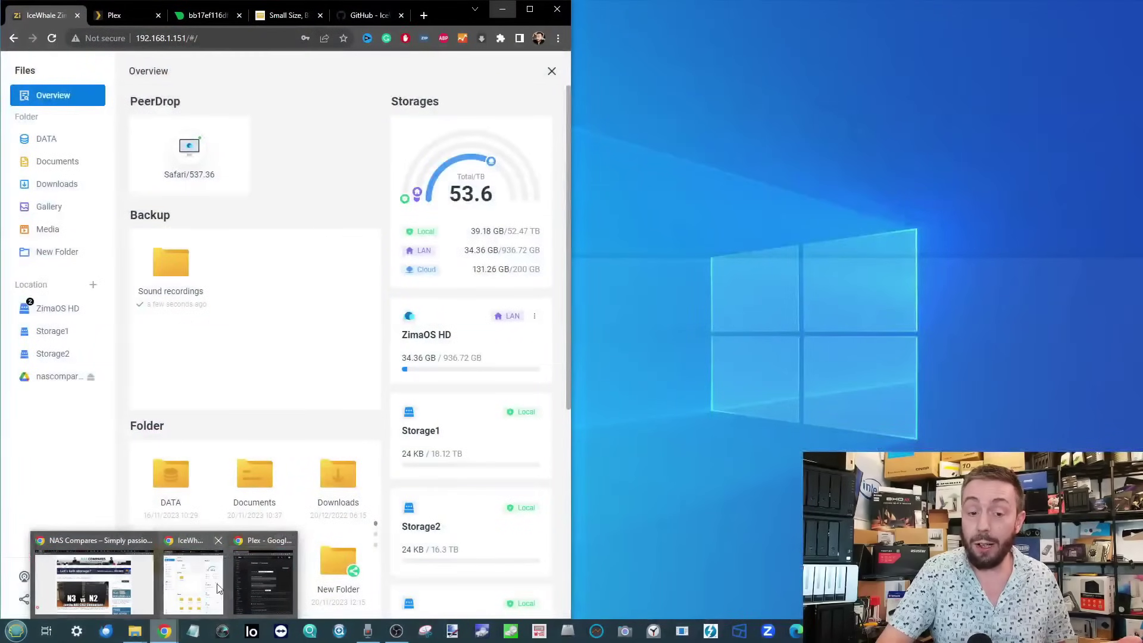
click(92, 581)
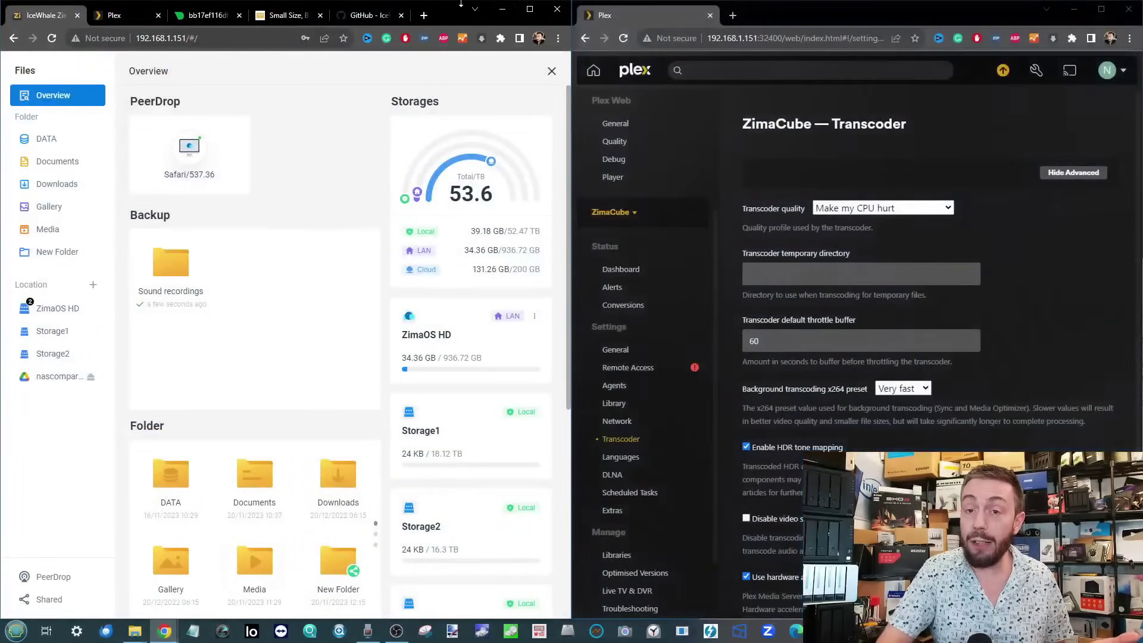
double_click(520, 23)
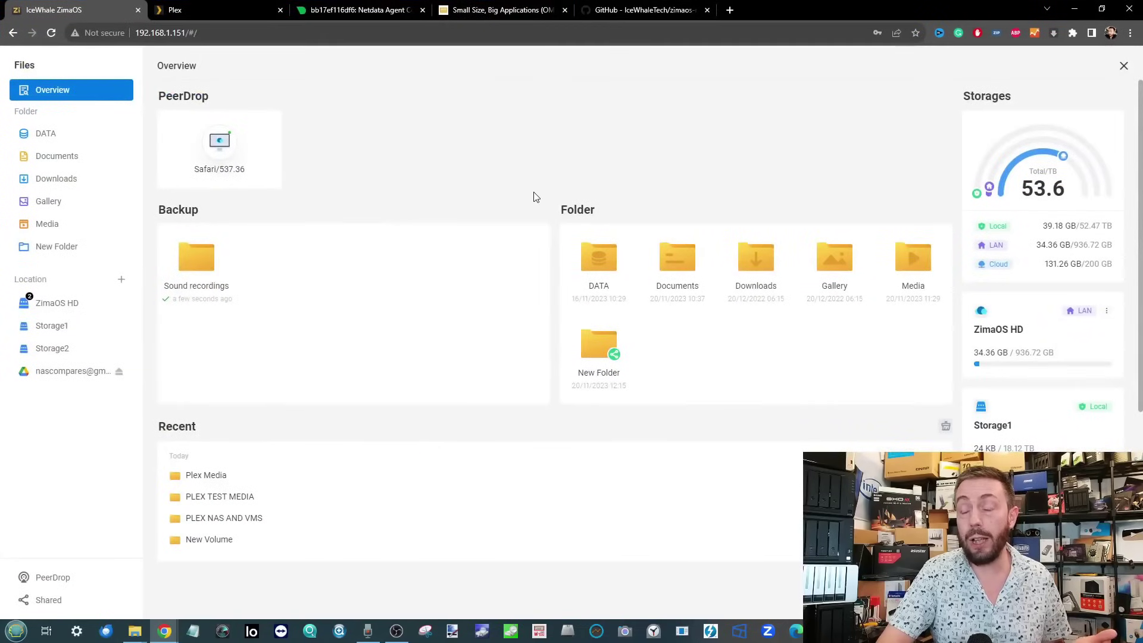